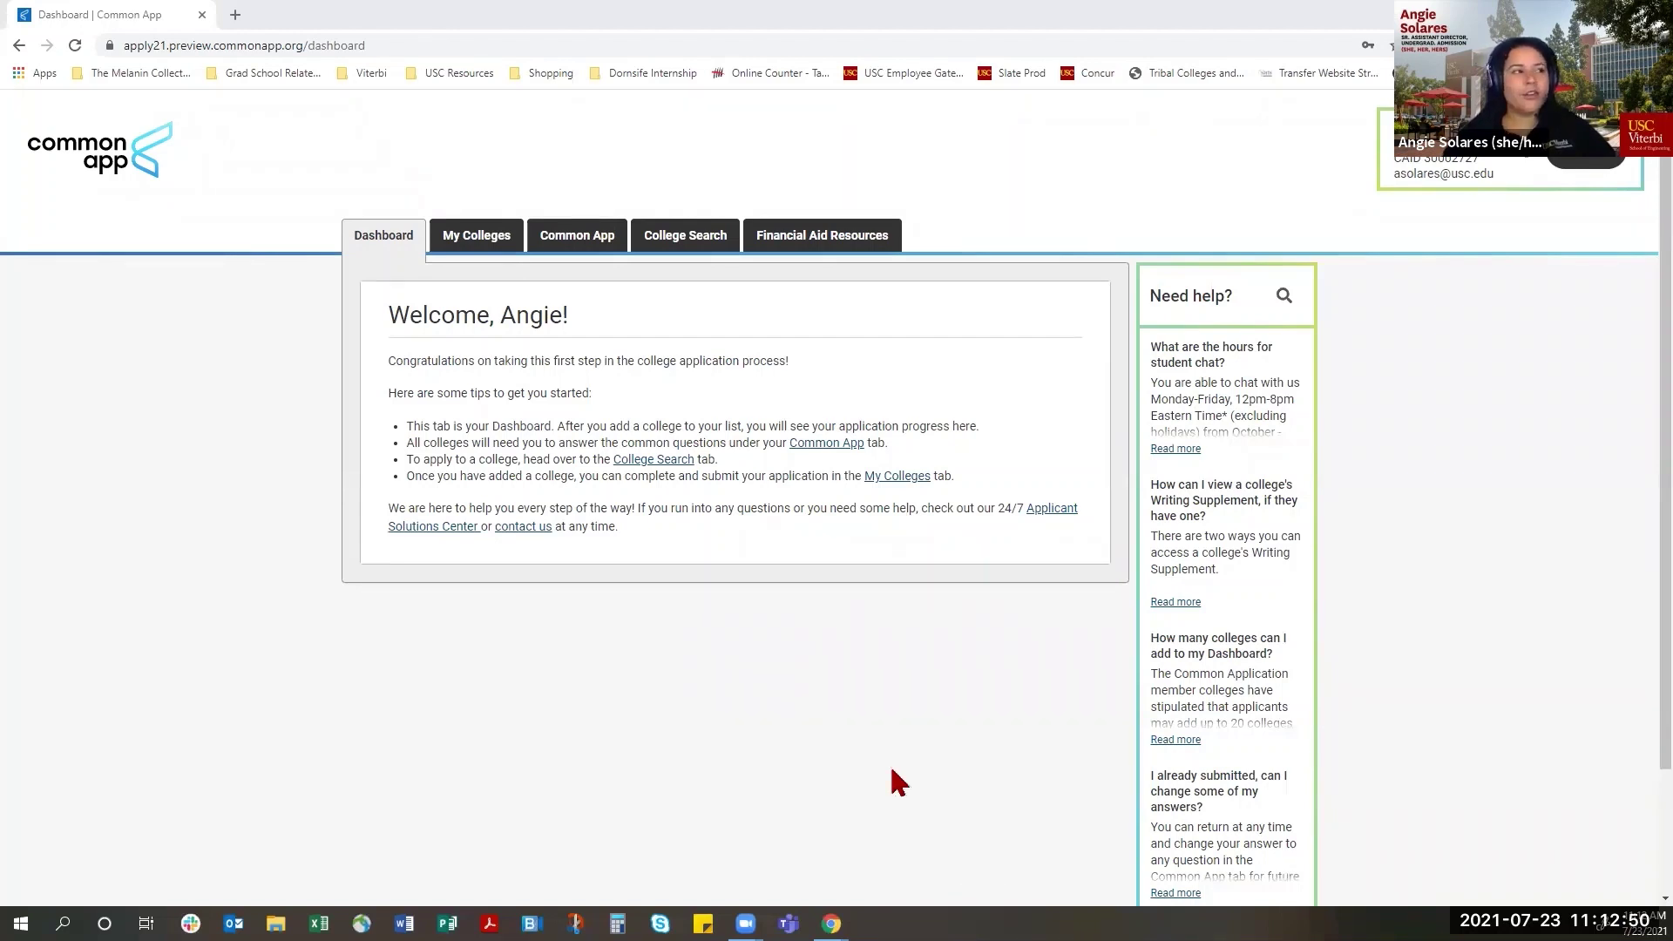
Search College Search for USC and add University of Southern California to My Colleges.
left_click(491, 249)
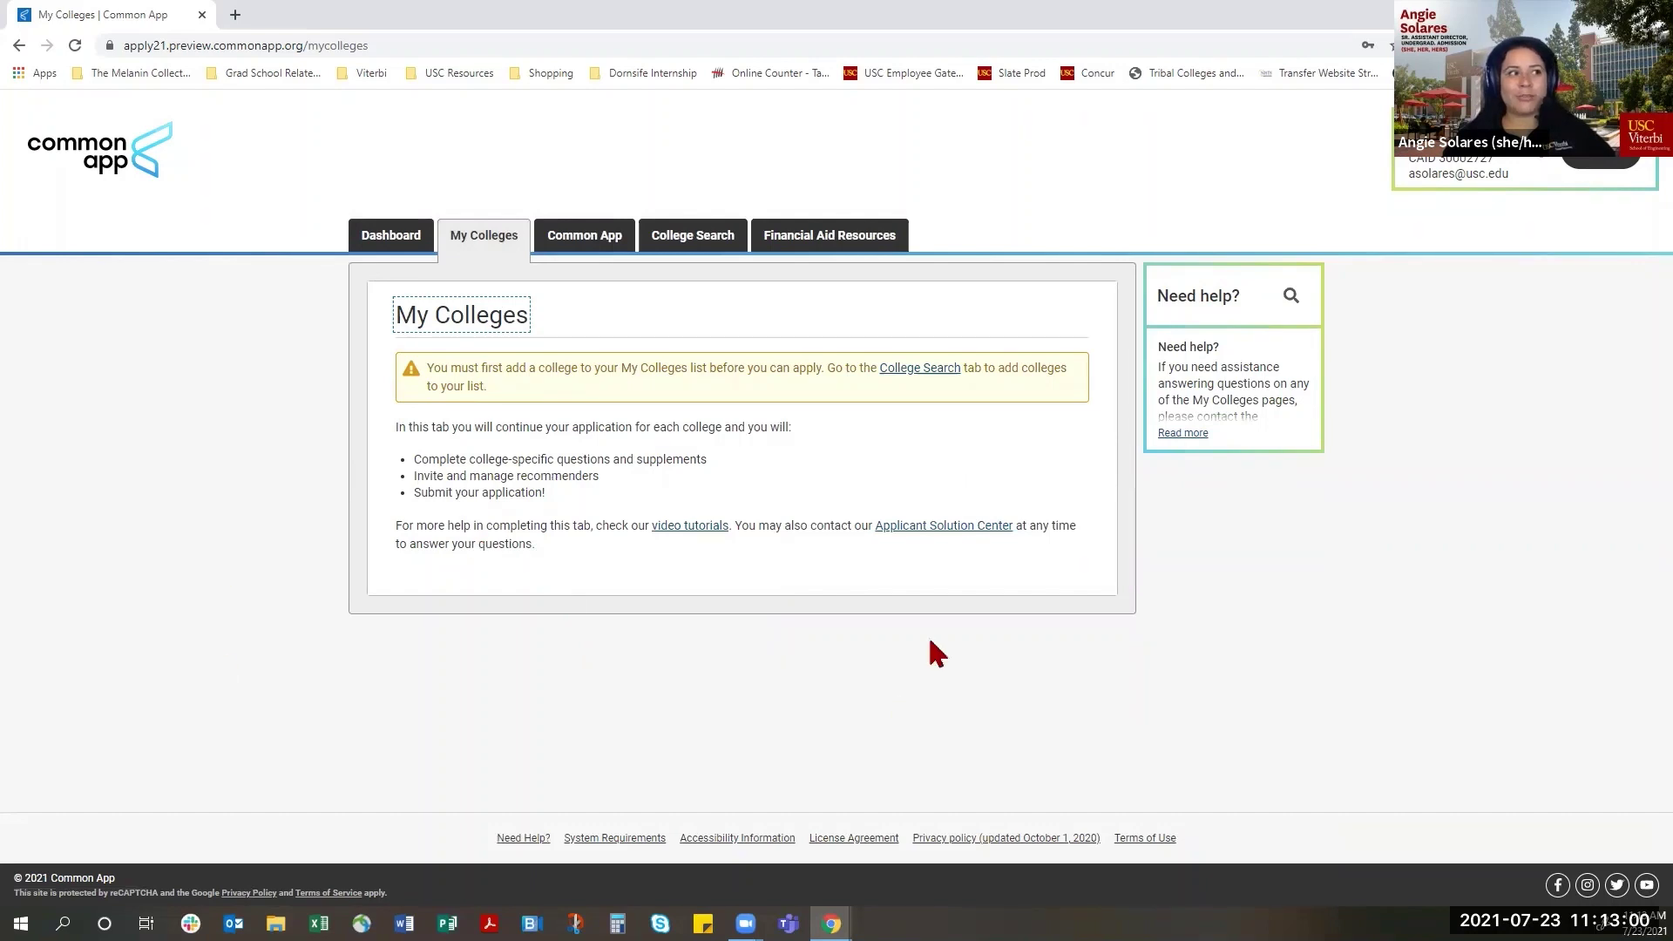
left_click(697, 249)
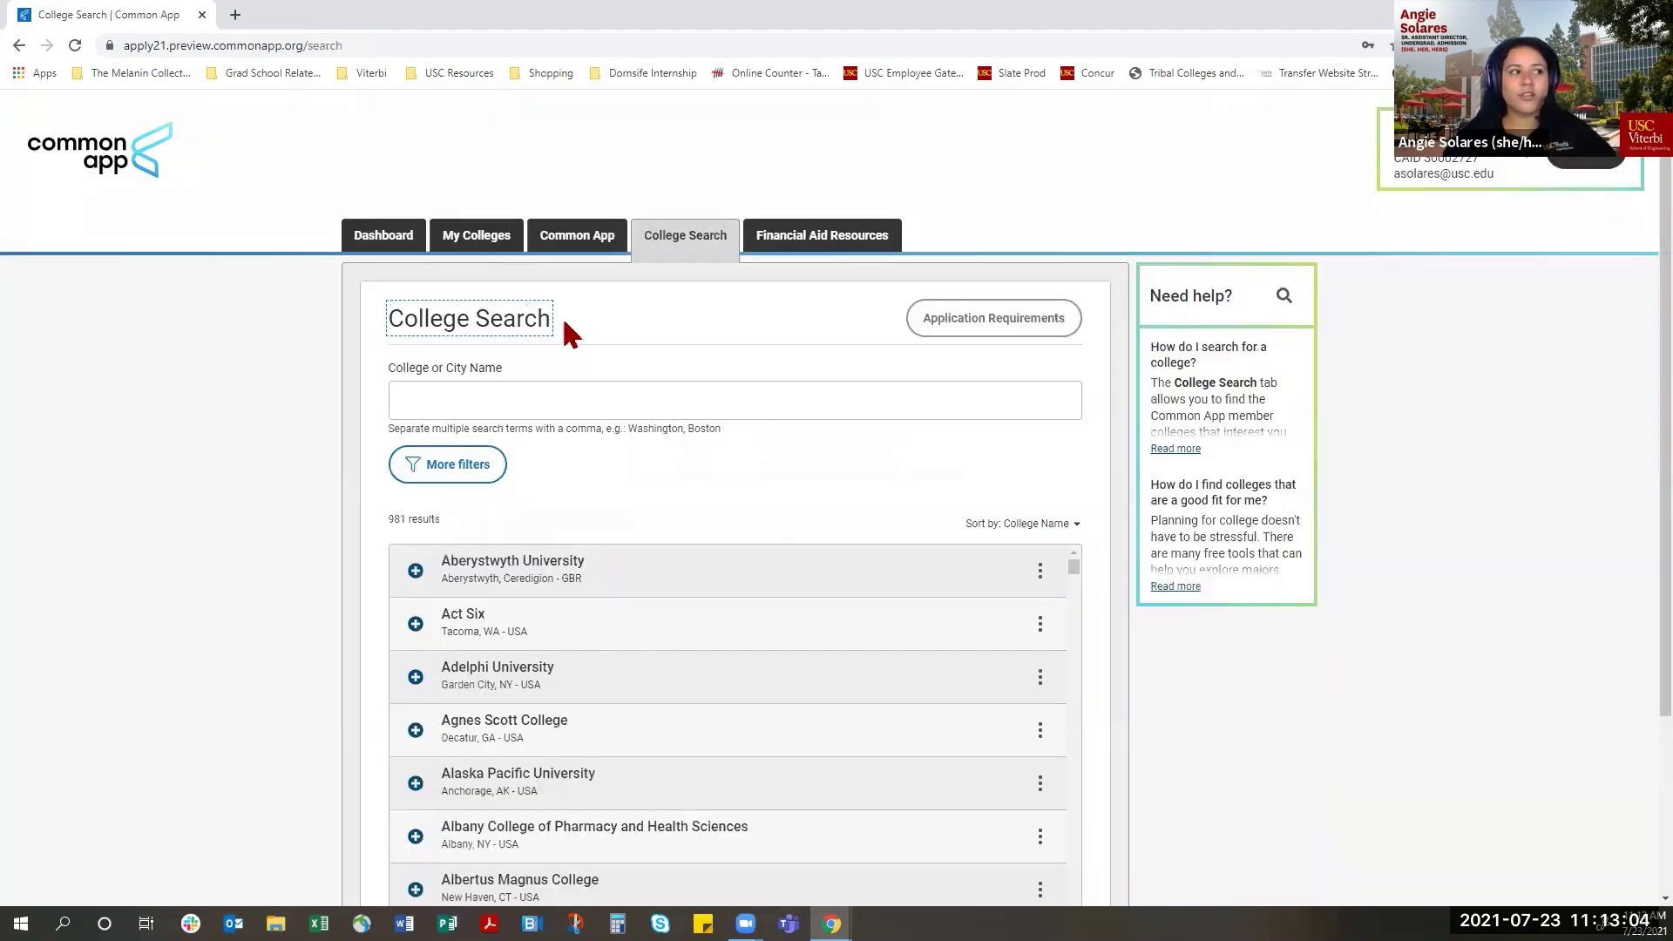
left_click(658, 398)
type("U")
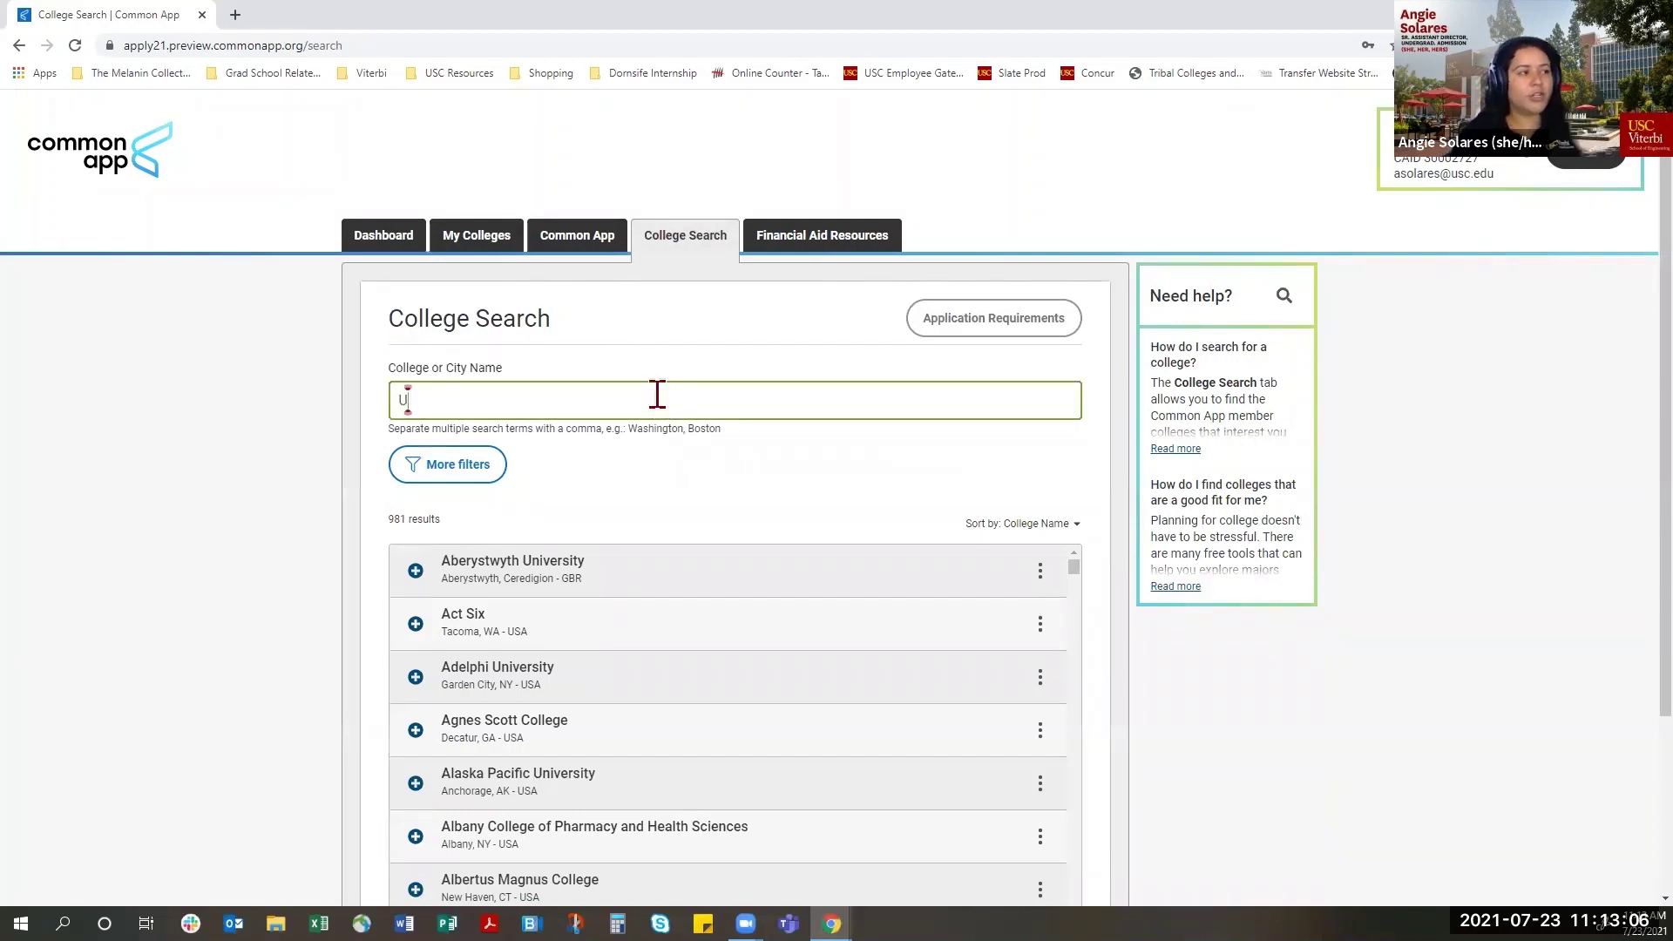
type("SC")
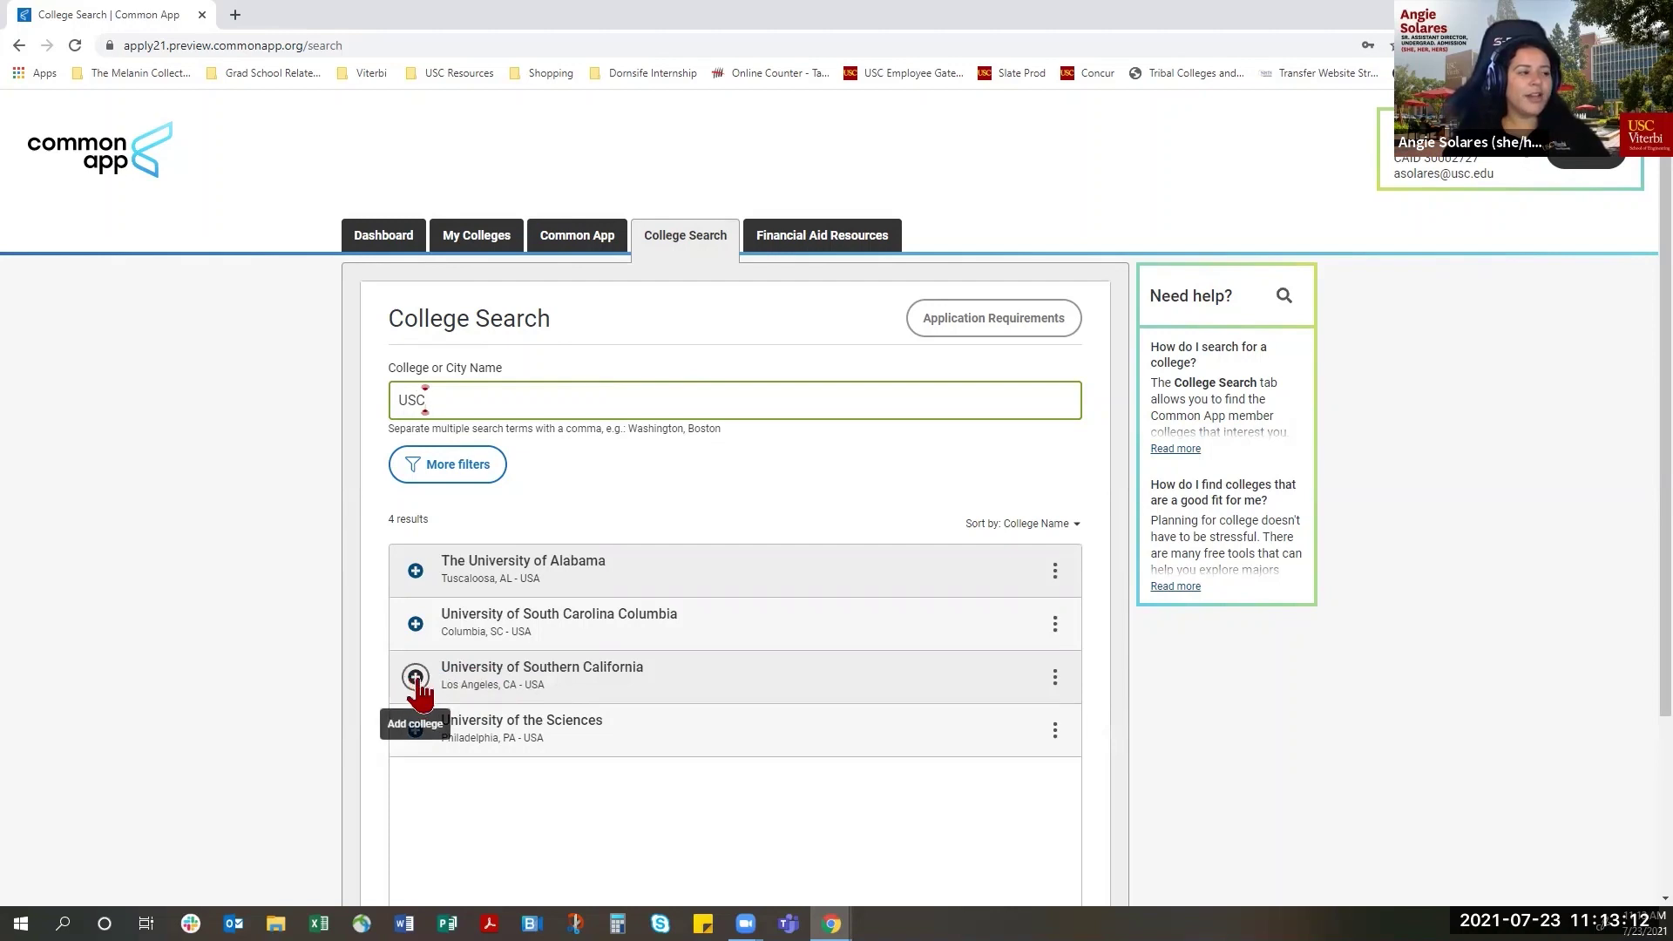
left_click(582, 672)
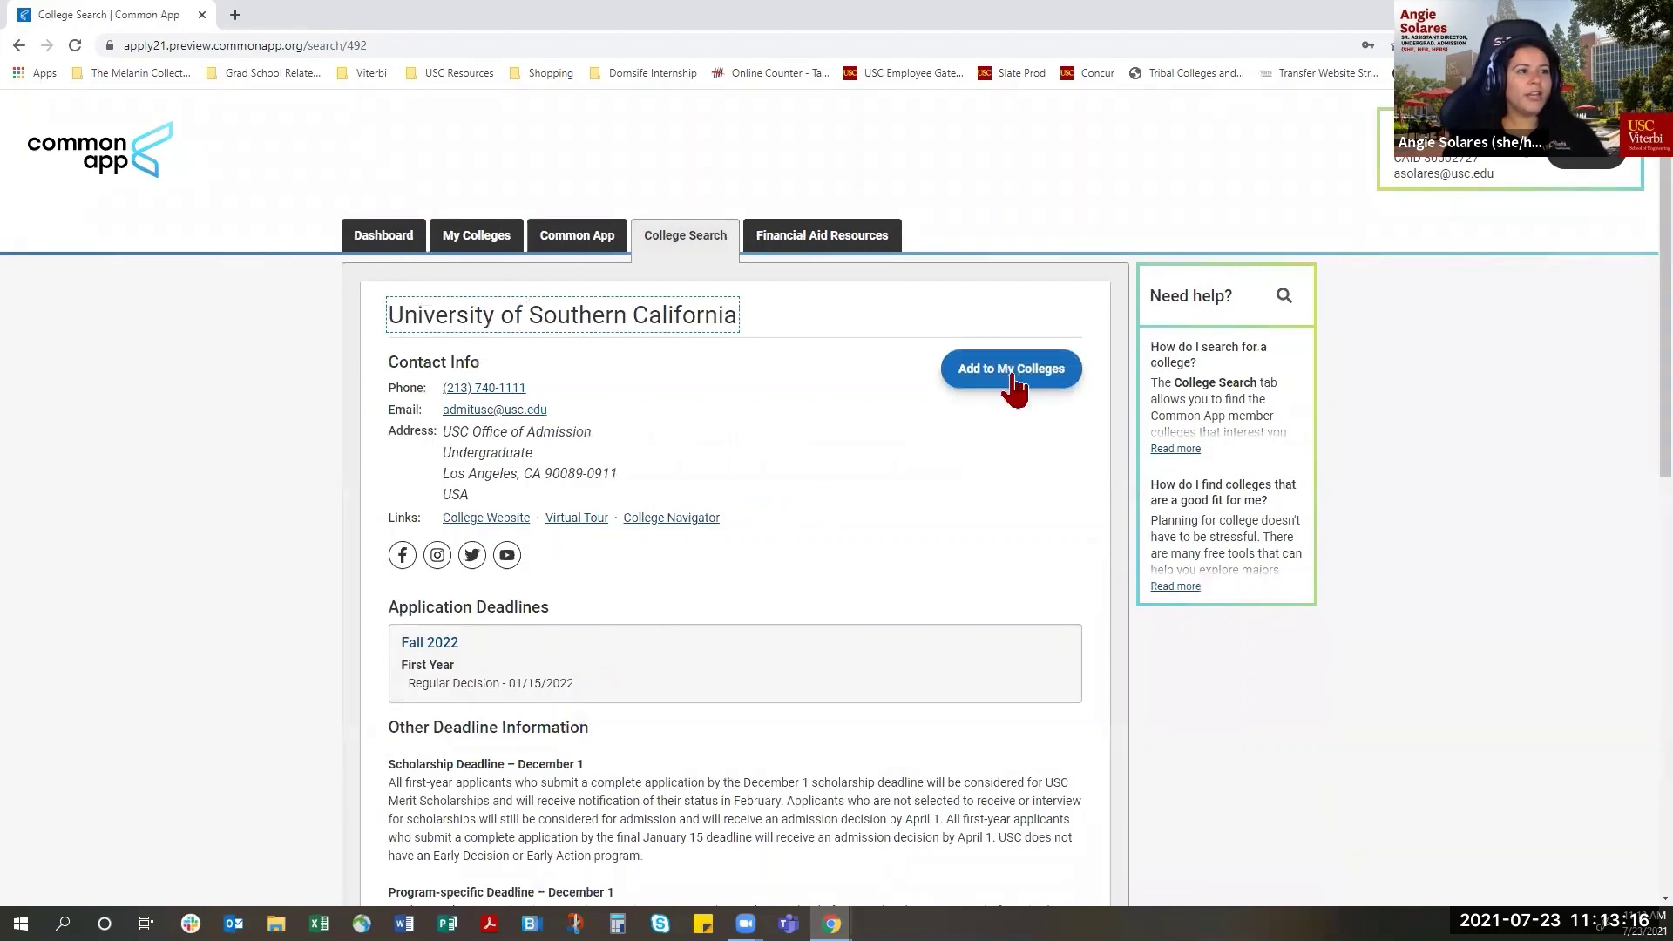
left_click(1010, 379)
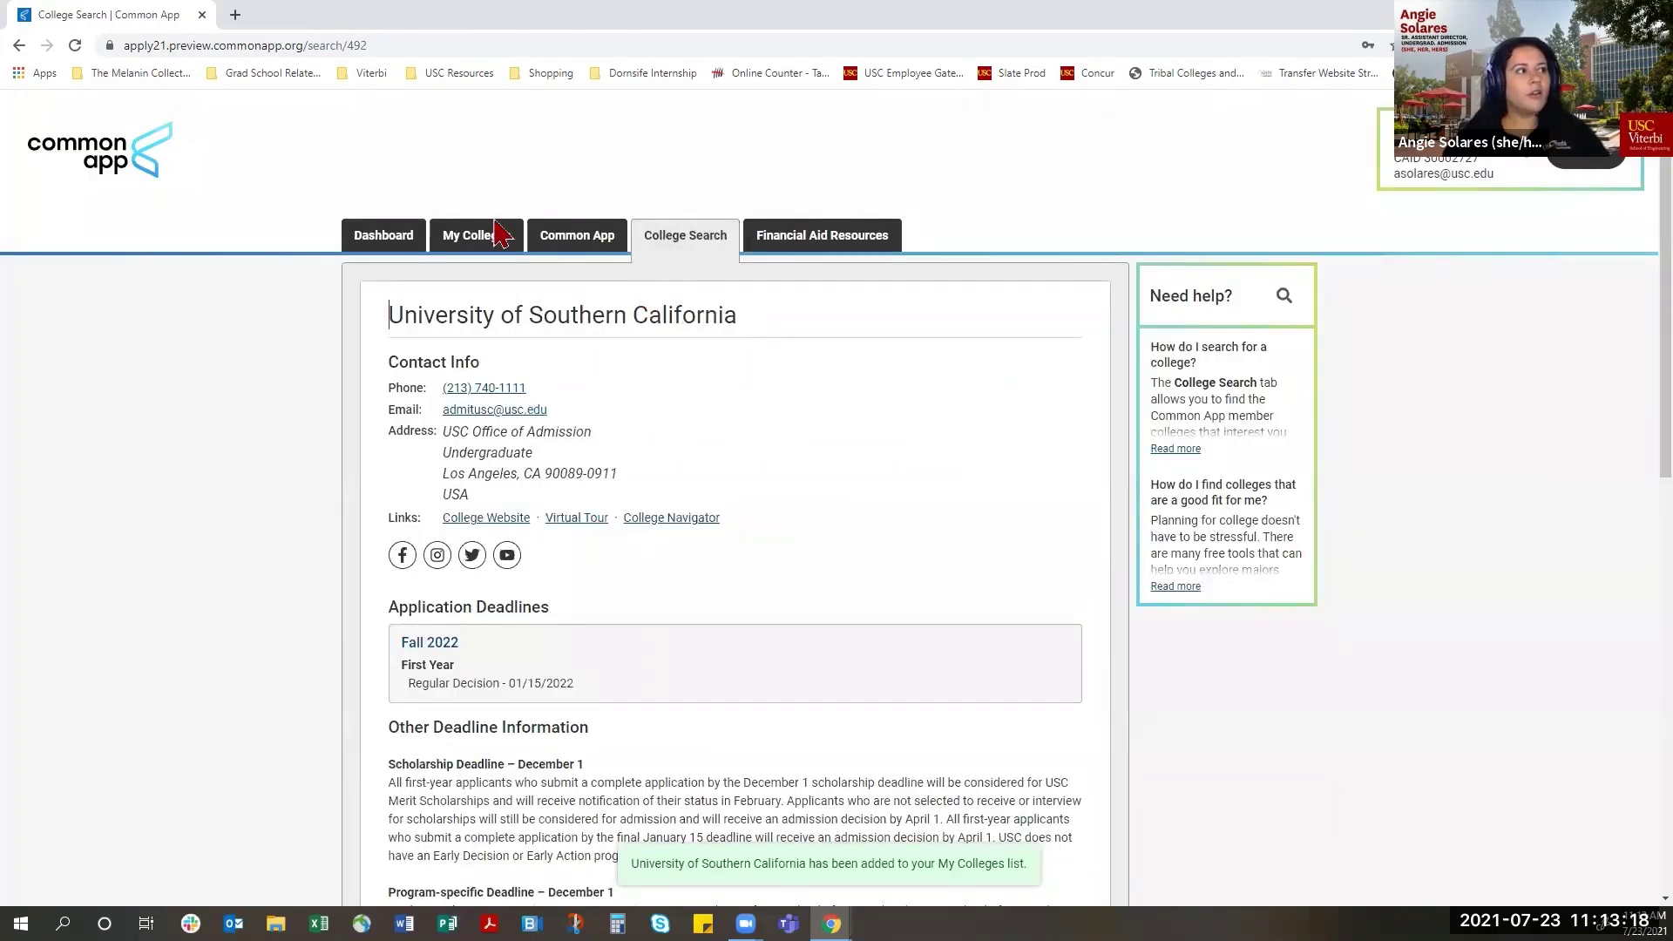
In USC's Questions, set Academics first-choice major to VSE: Computer Science, B.S.
left_click(496, 240)
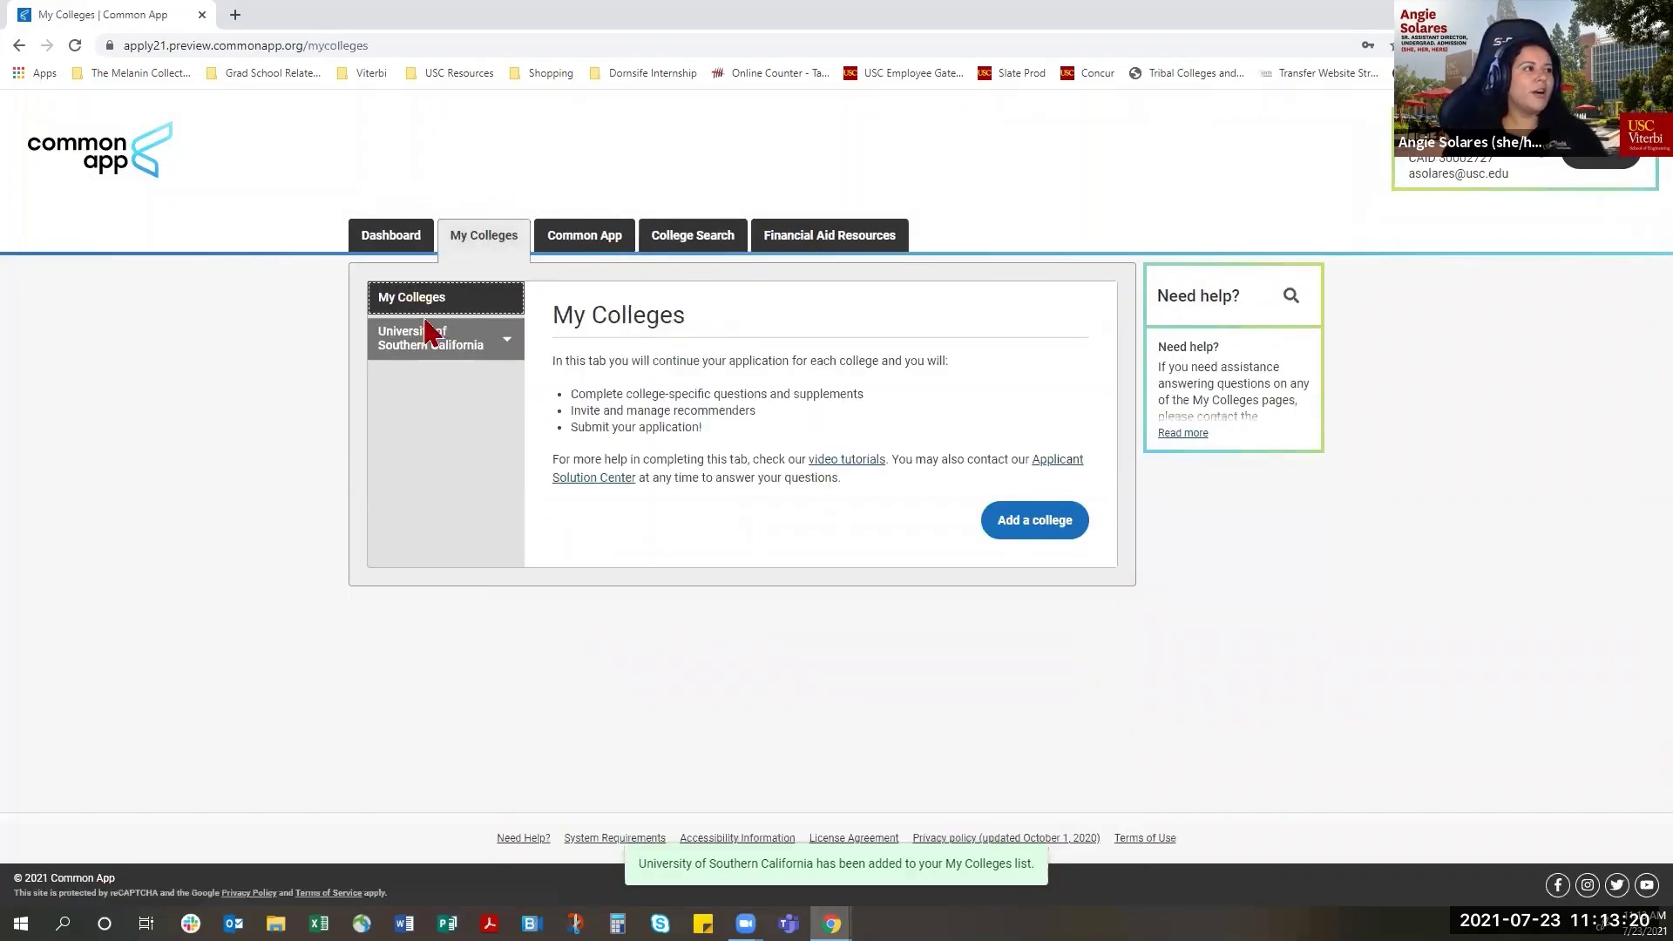
left_click(503, 361)
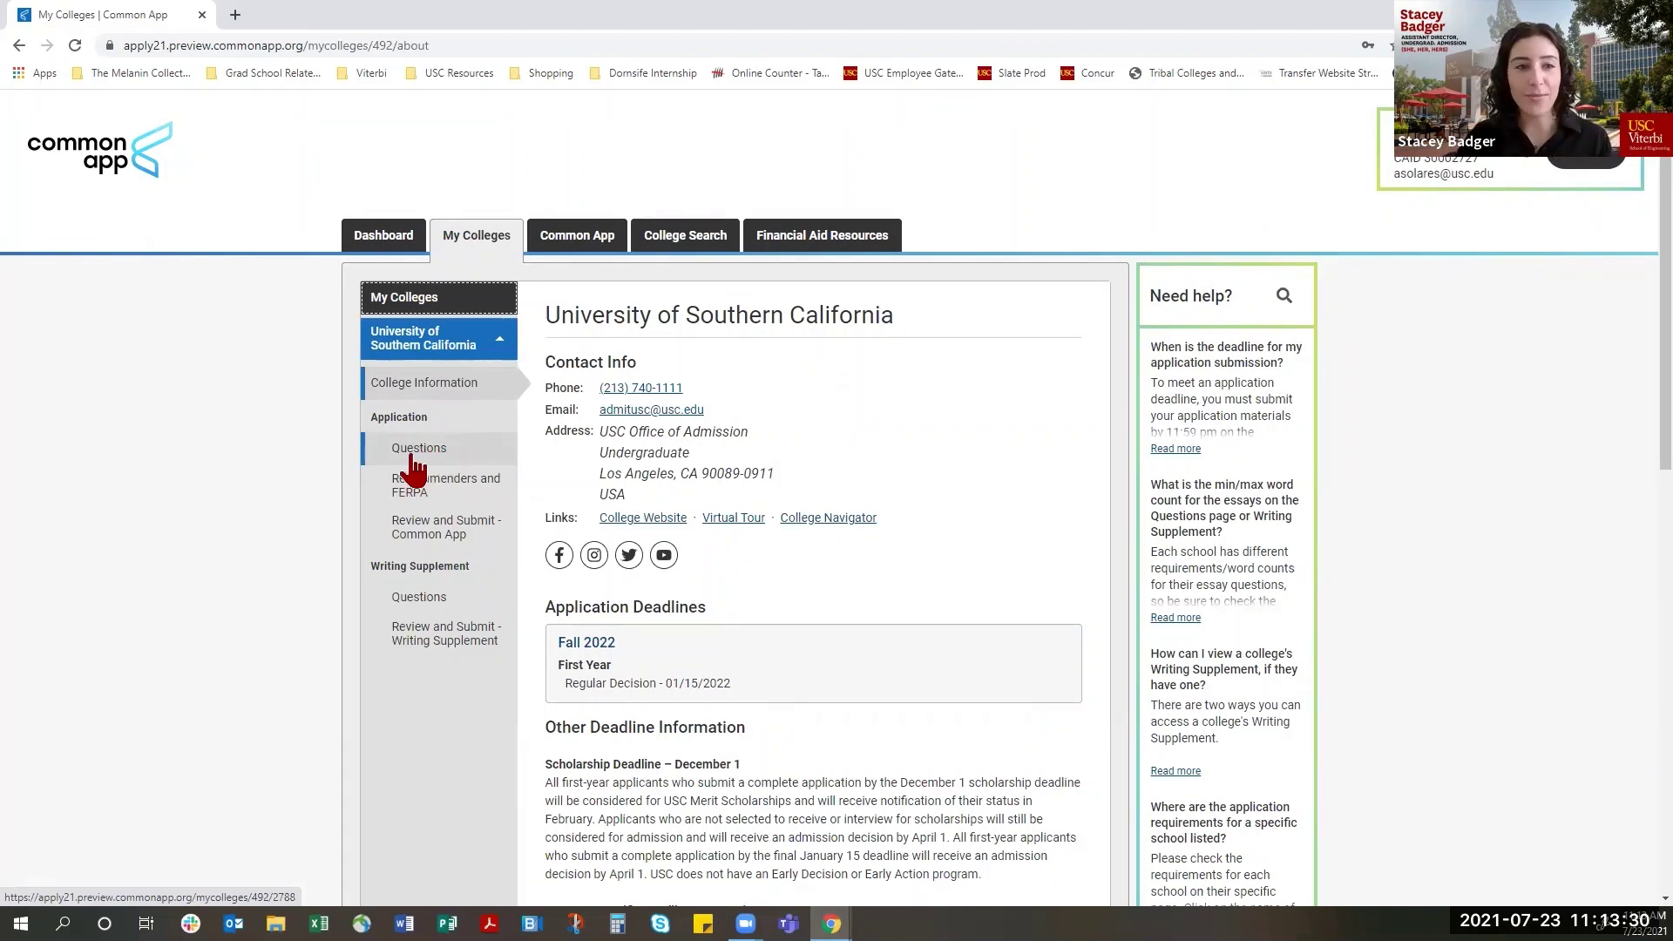
left_click(414, 459)
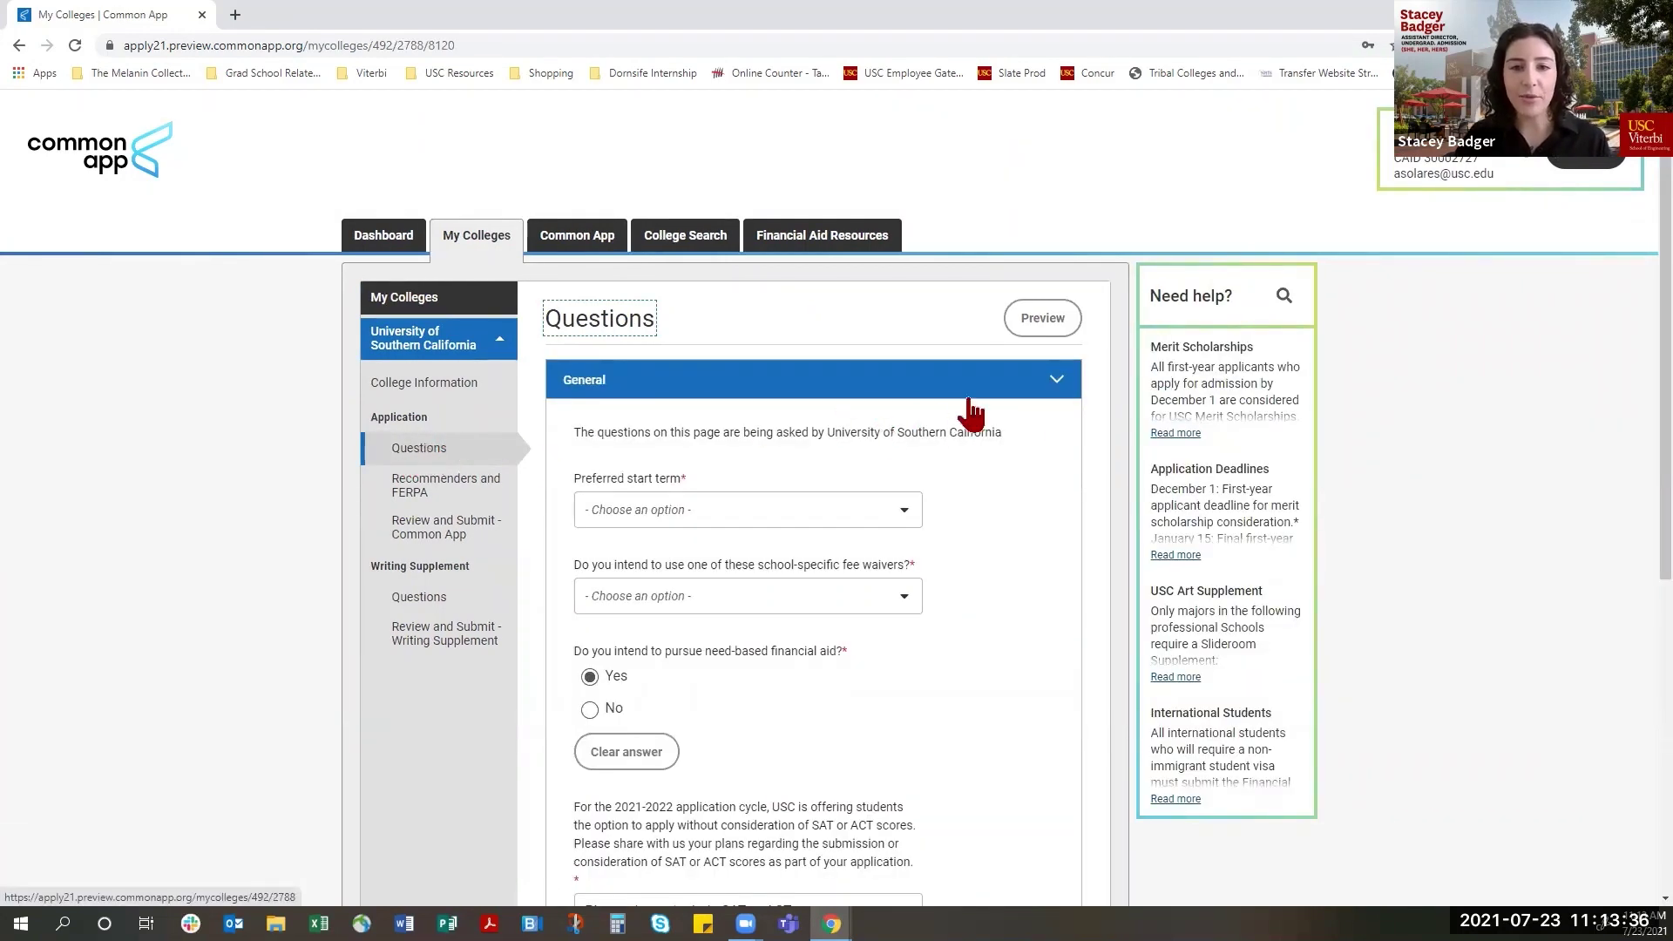
left_click(1065, 386)
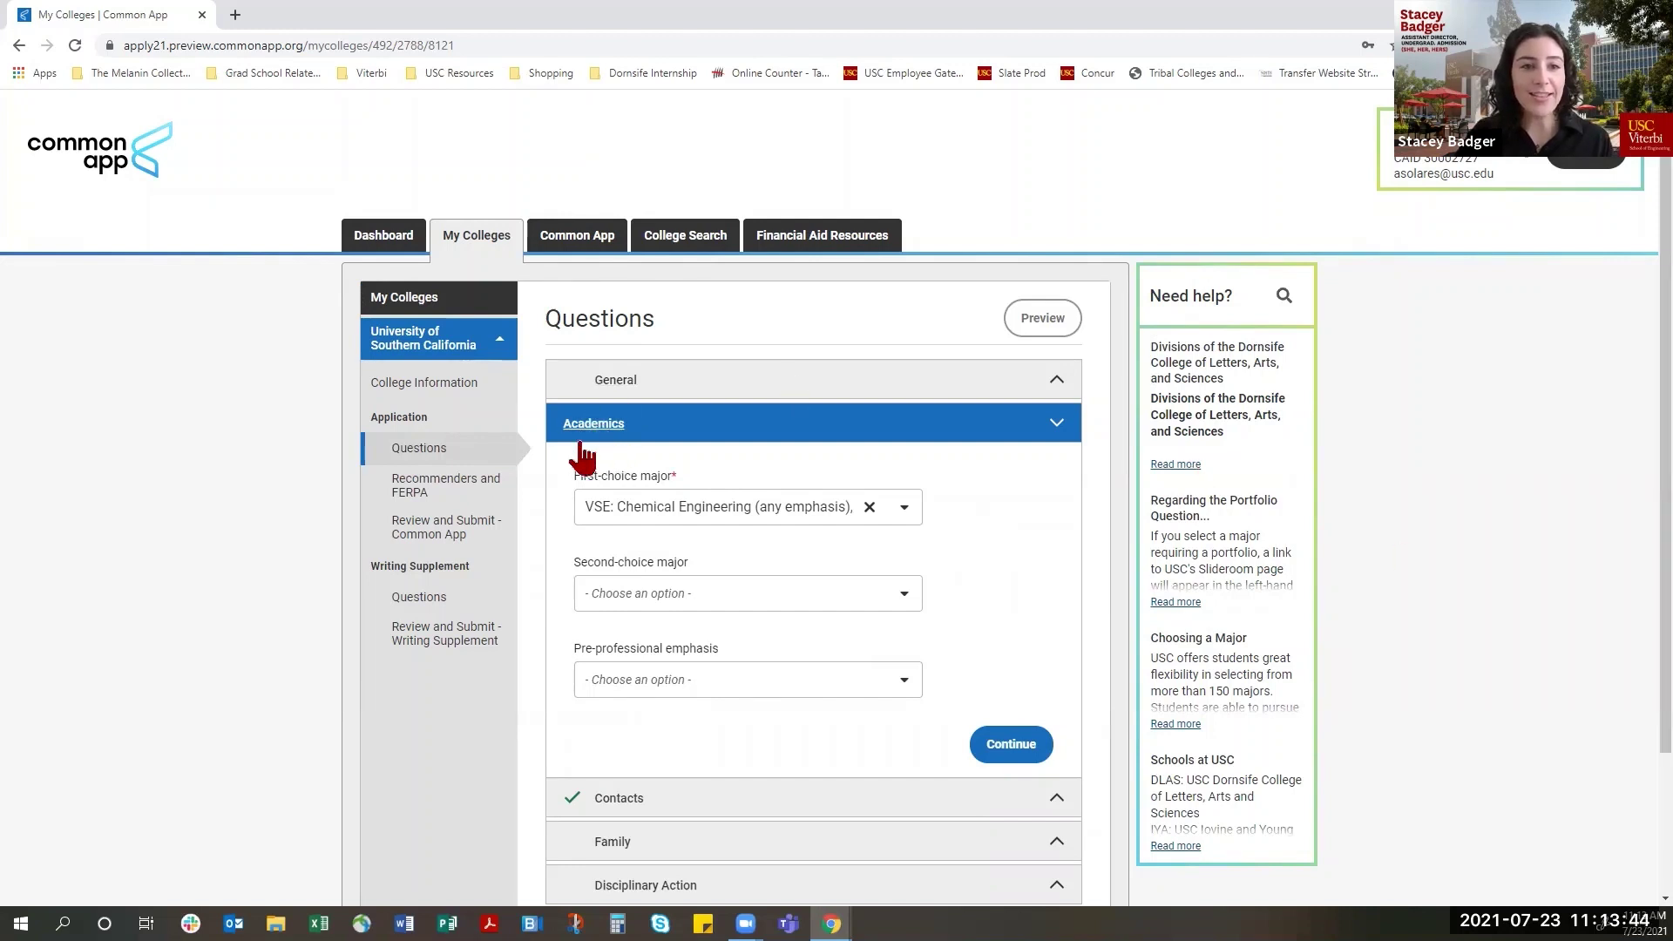
left_click(905, 509)
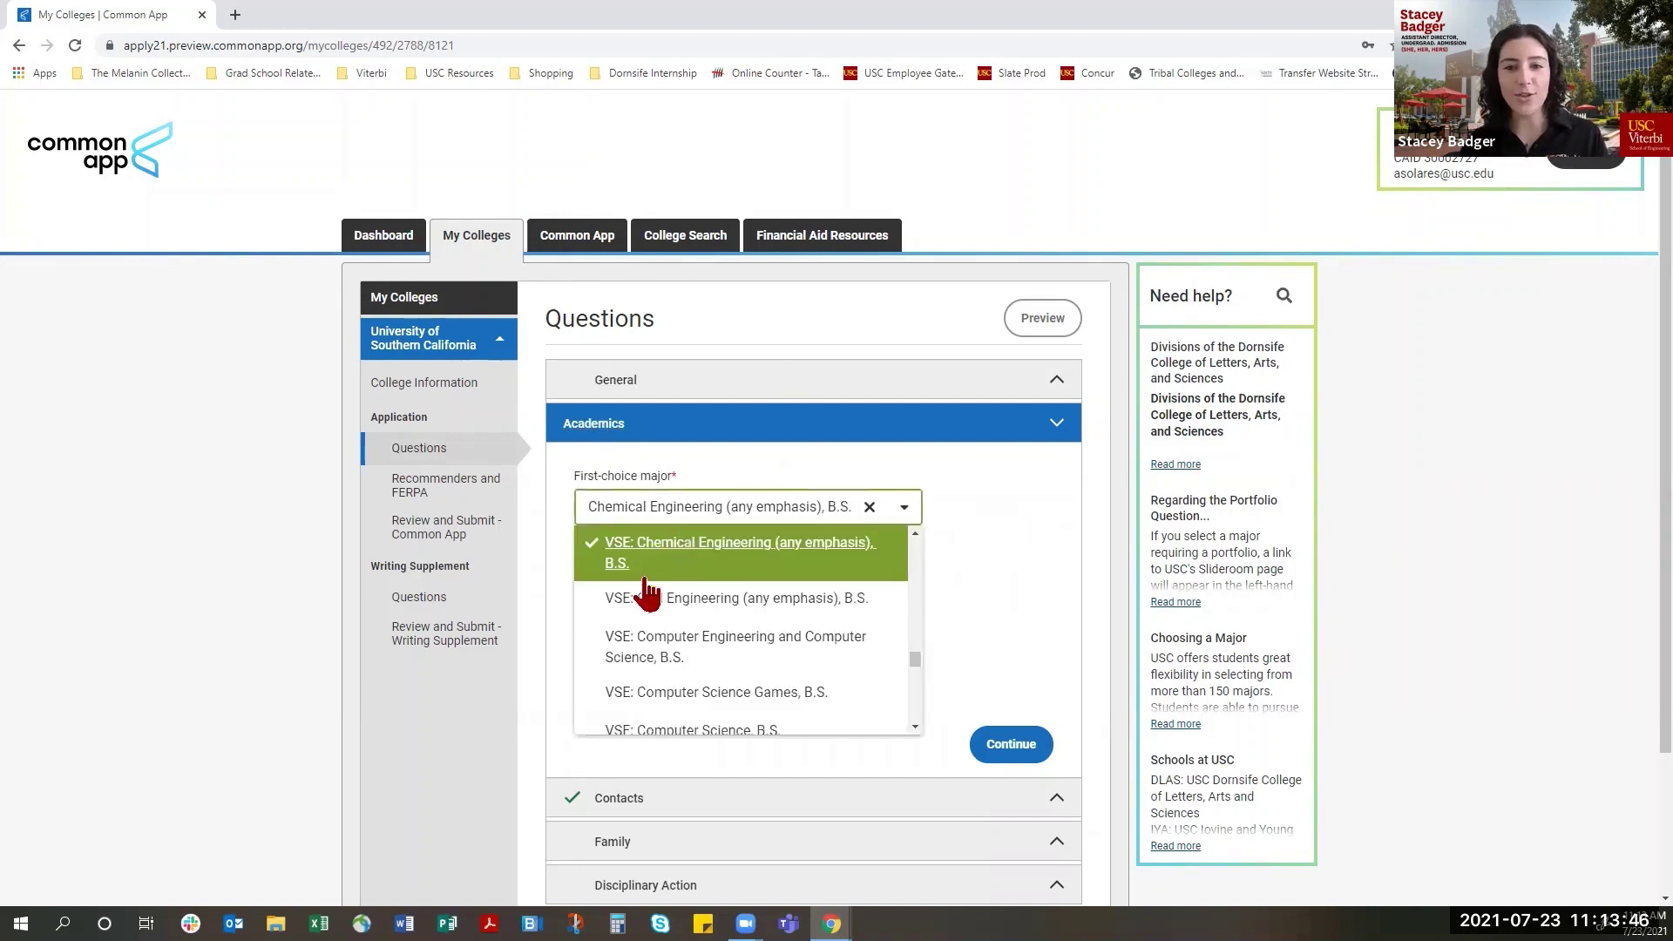
scroll(638, 719, "down", 1)
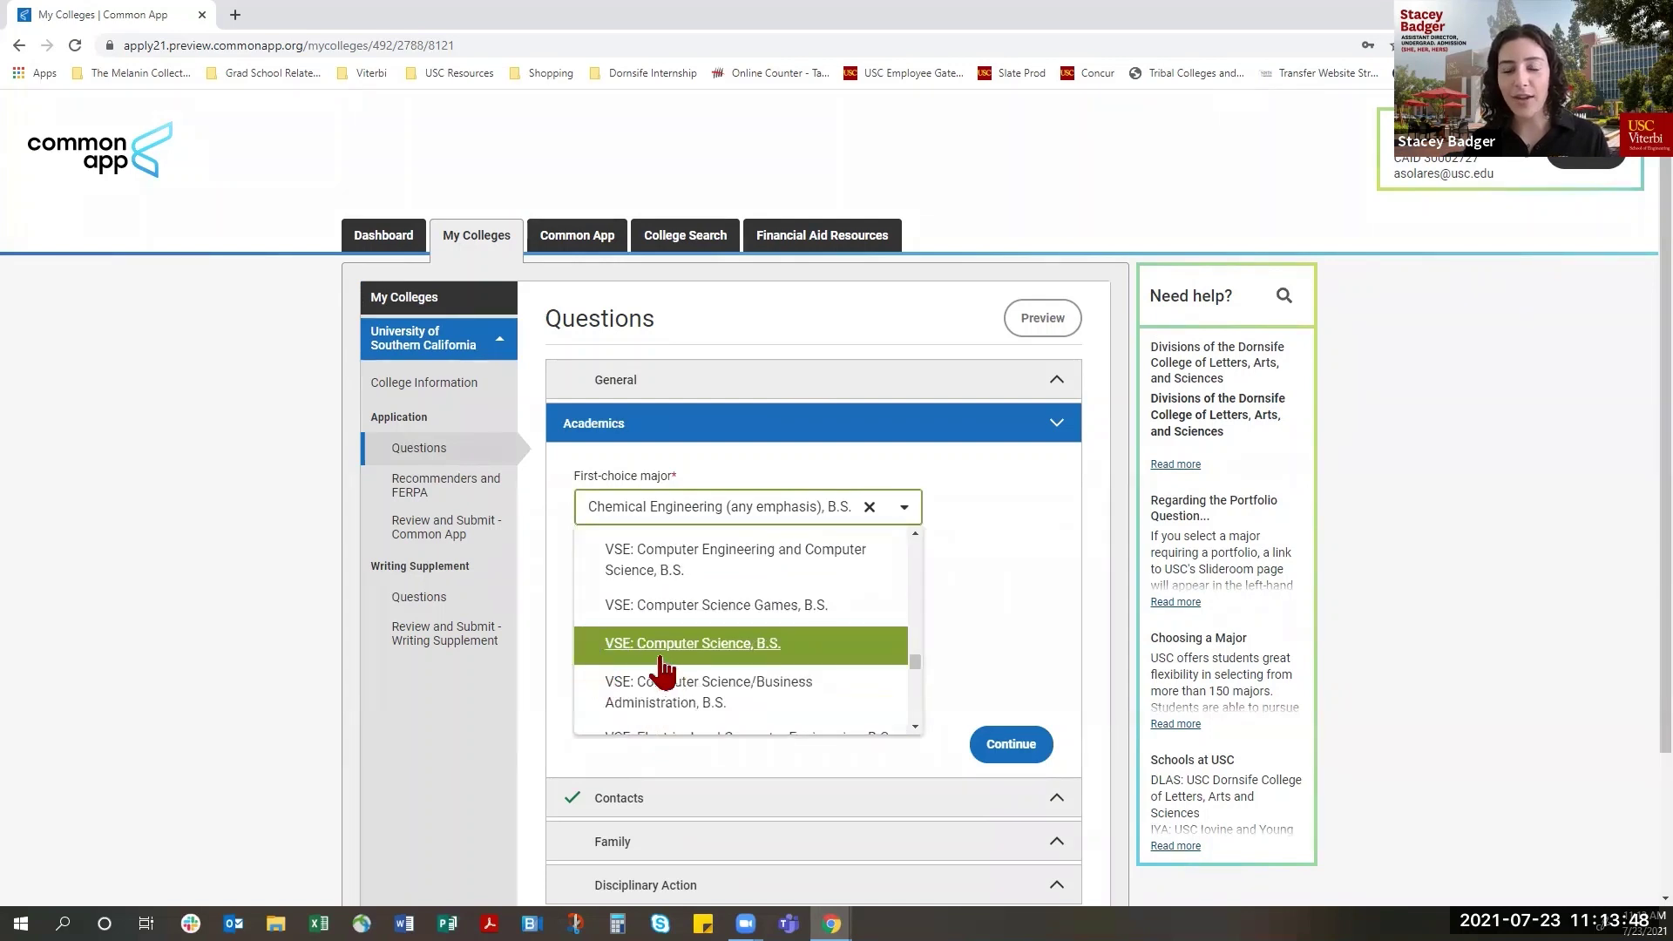
left_click(831, 658)
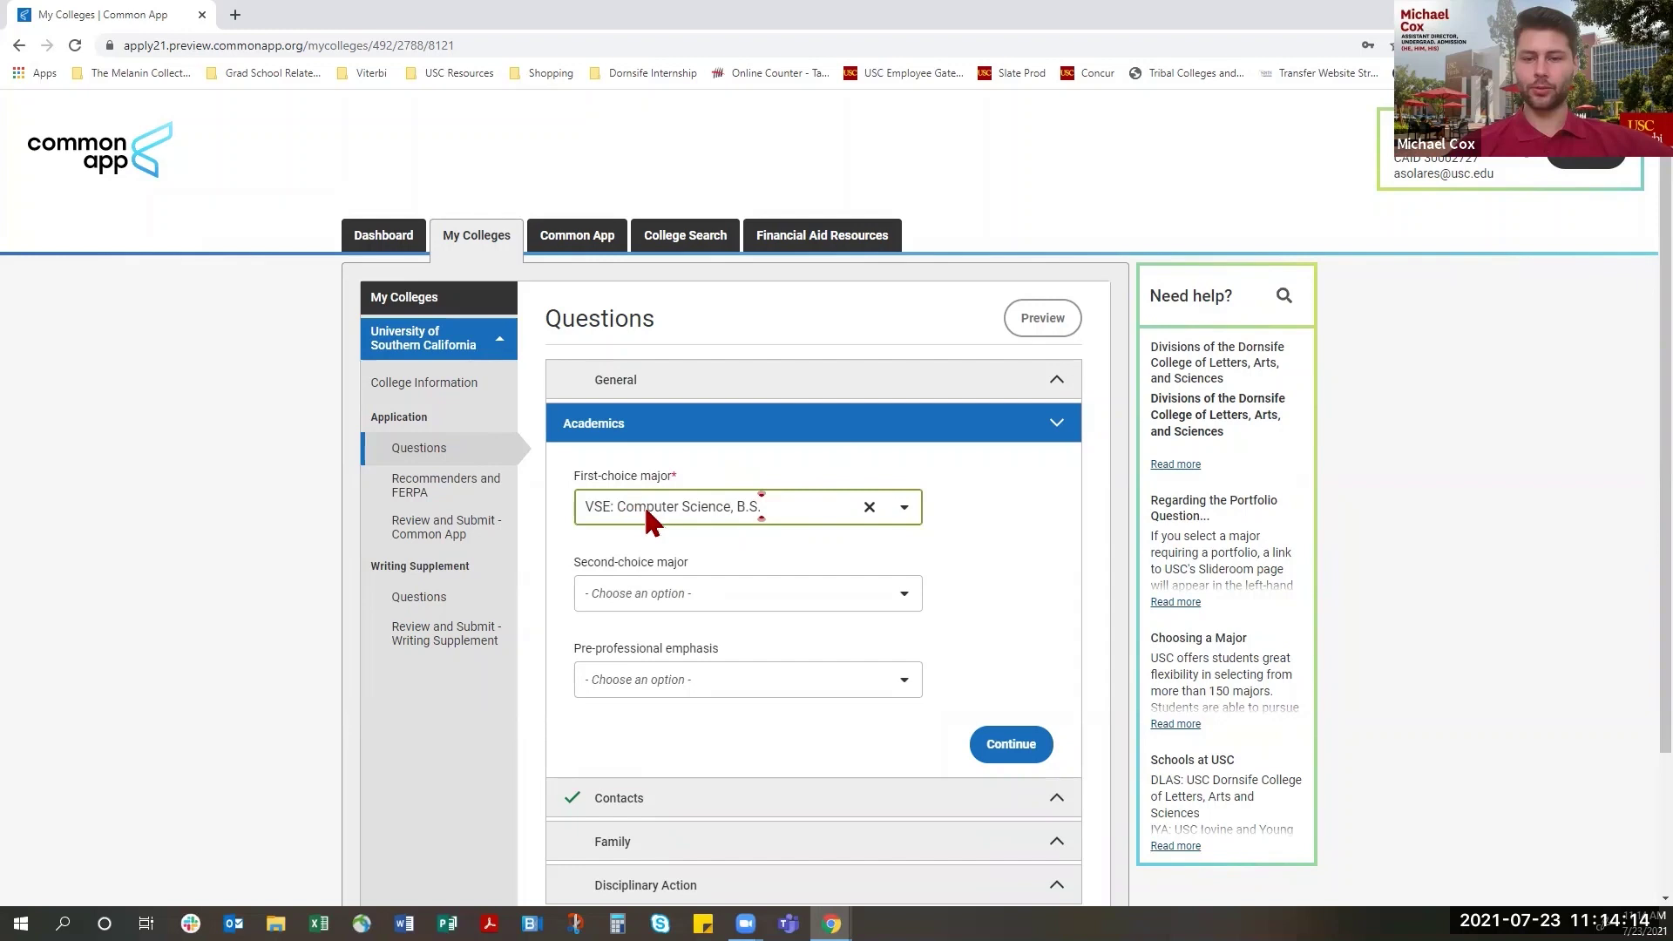
left_click(432, 605)
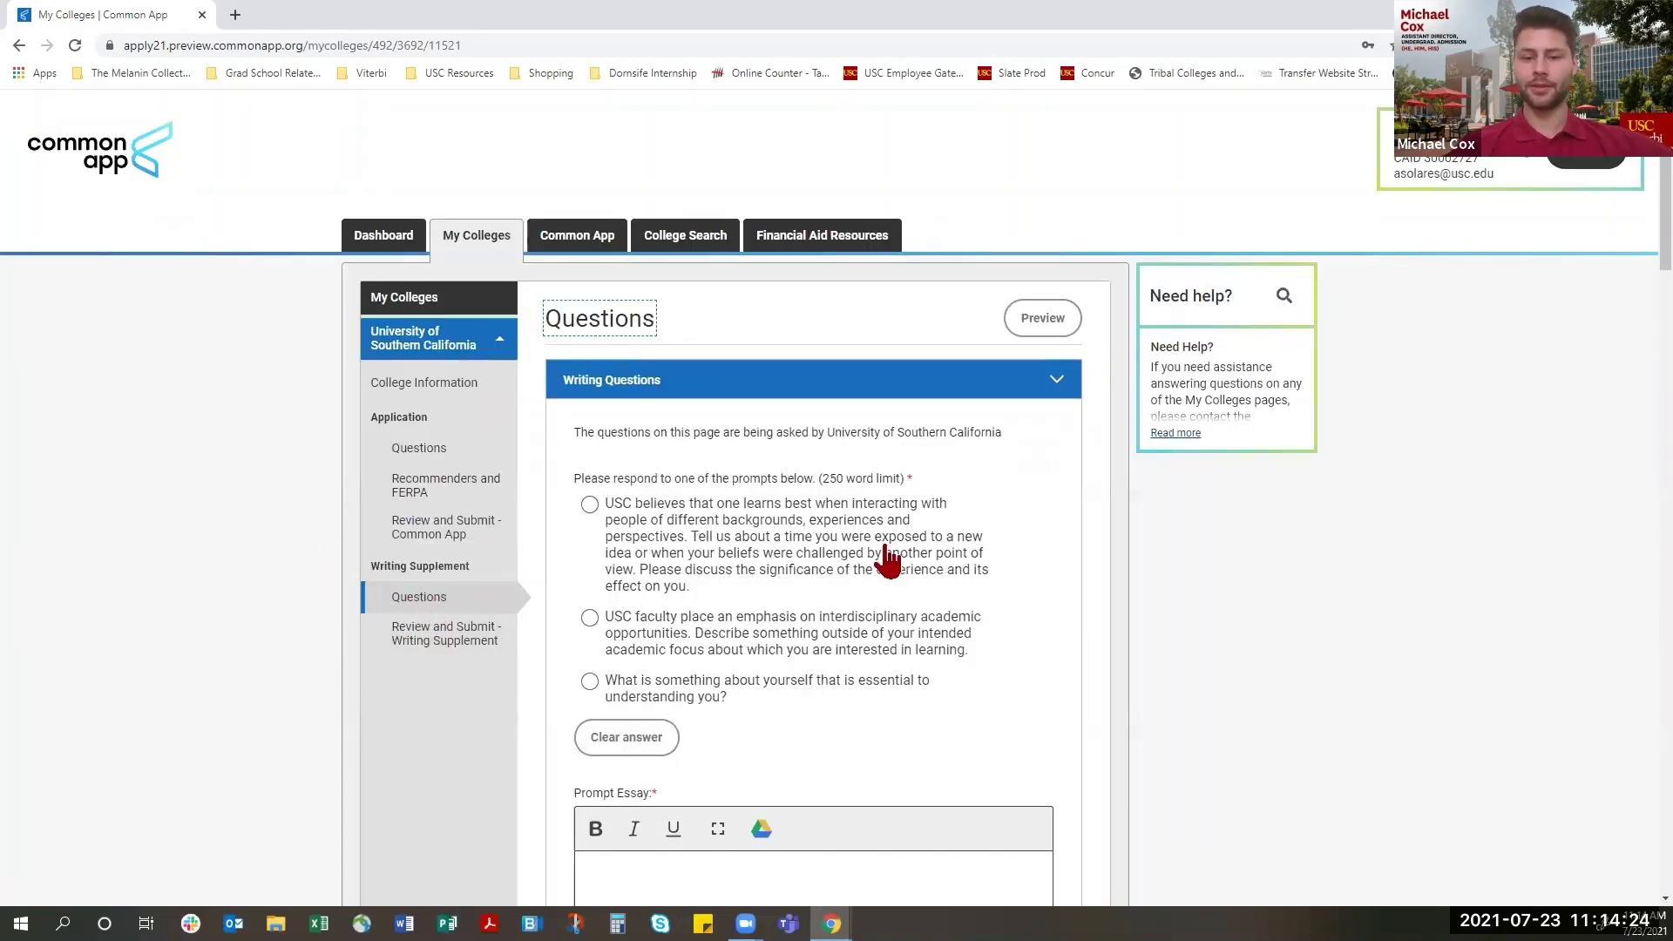
scroll(1011, 408, "down", 2)
scroll(1015, 453, "down", 2)
scroll(1016, 452, "down", 2)
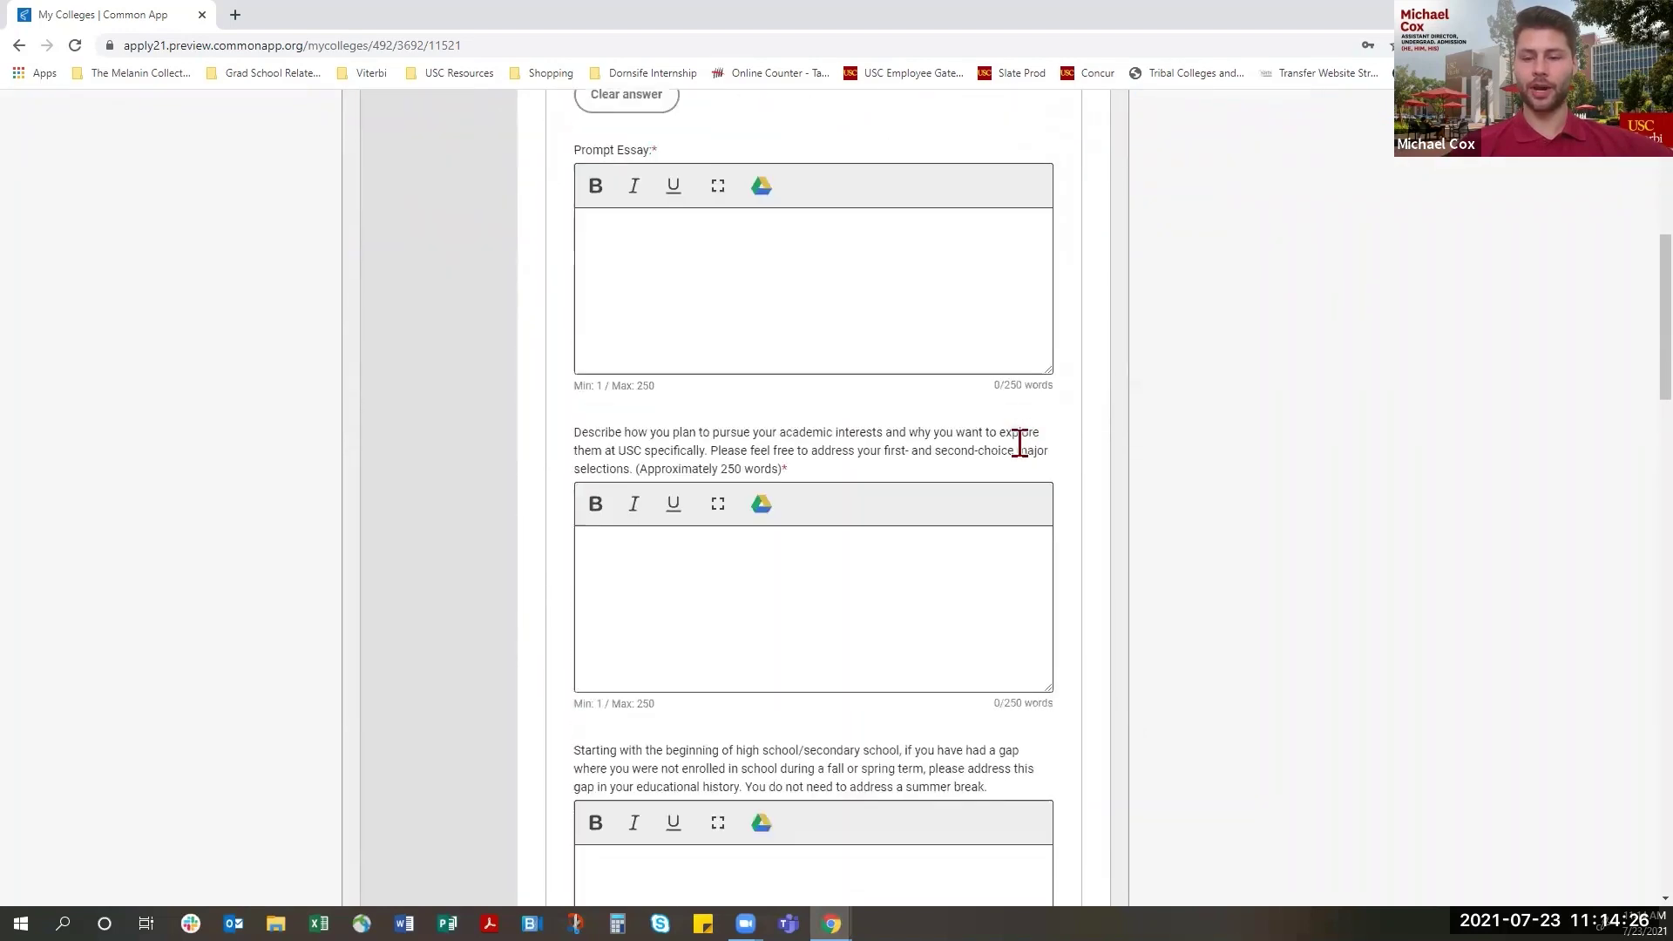
scroll(1016, 441, "down", 4)
scroll(1025, 460, "down", 2)
scroll(1016, 458, "down", 3)
scroll(1016, 462, "down", 4)
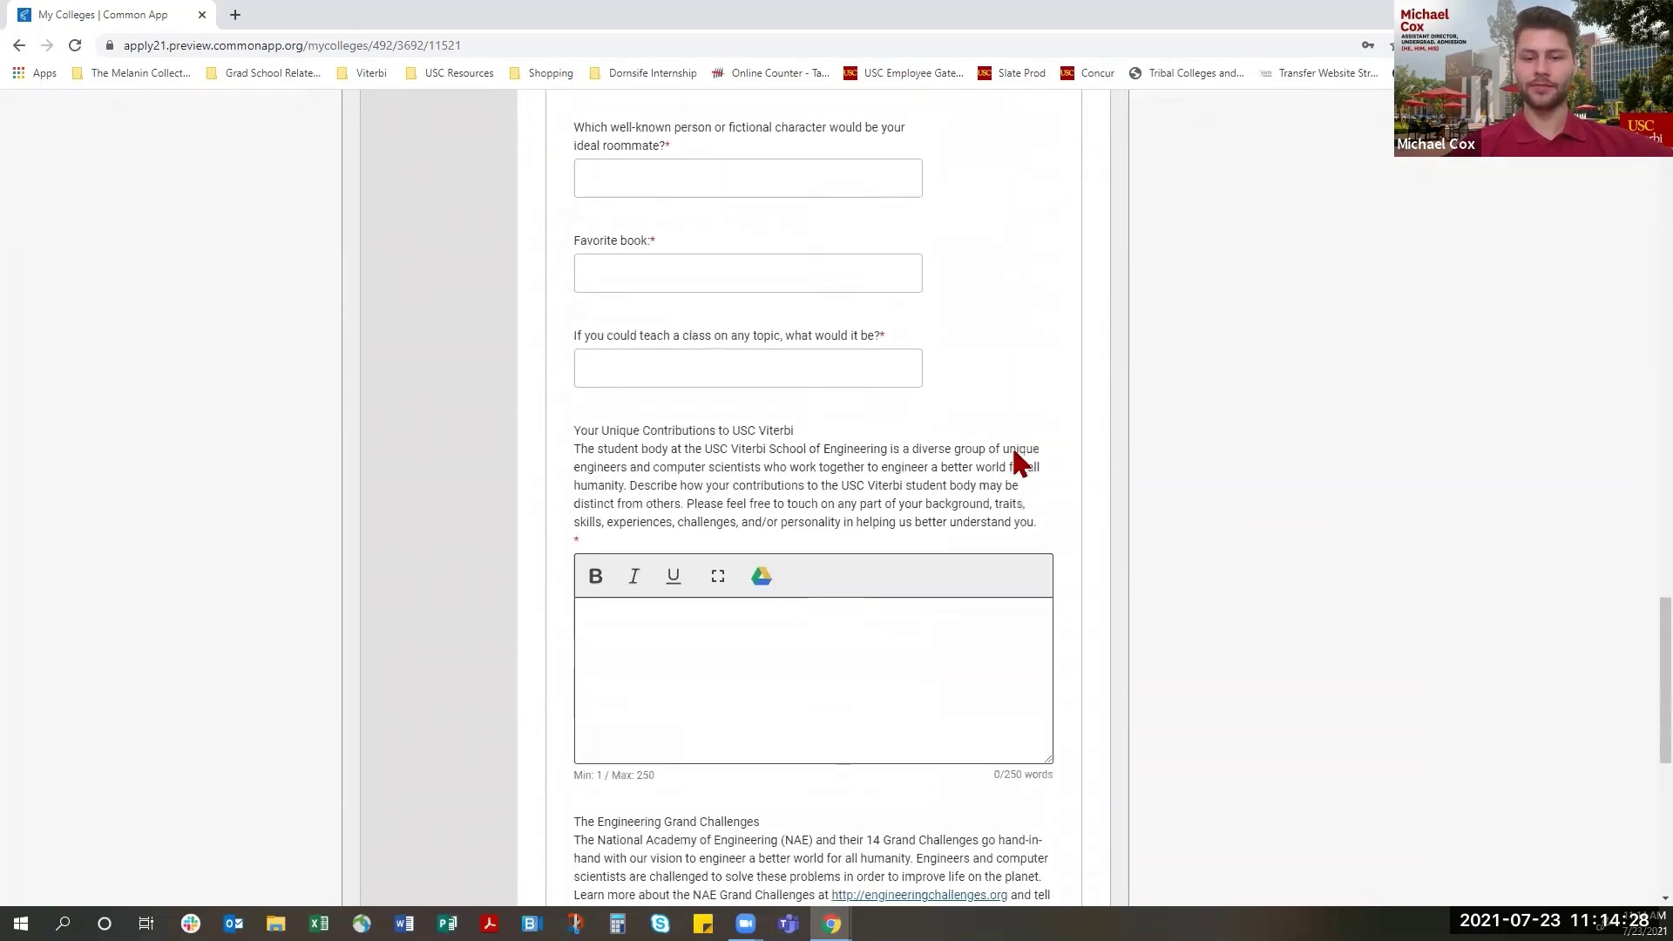
scroll(1019, 448, "down", 1)
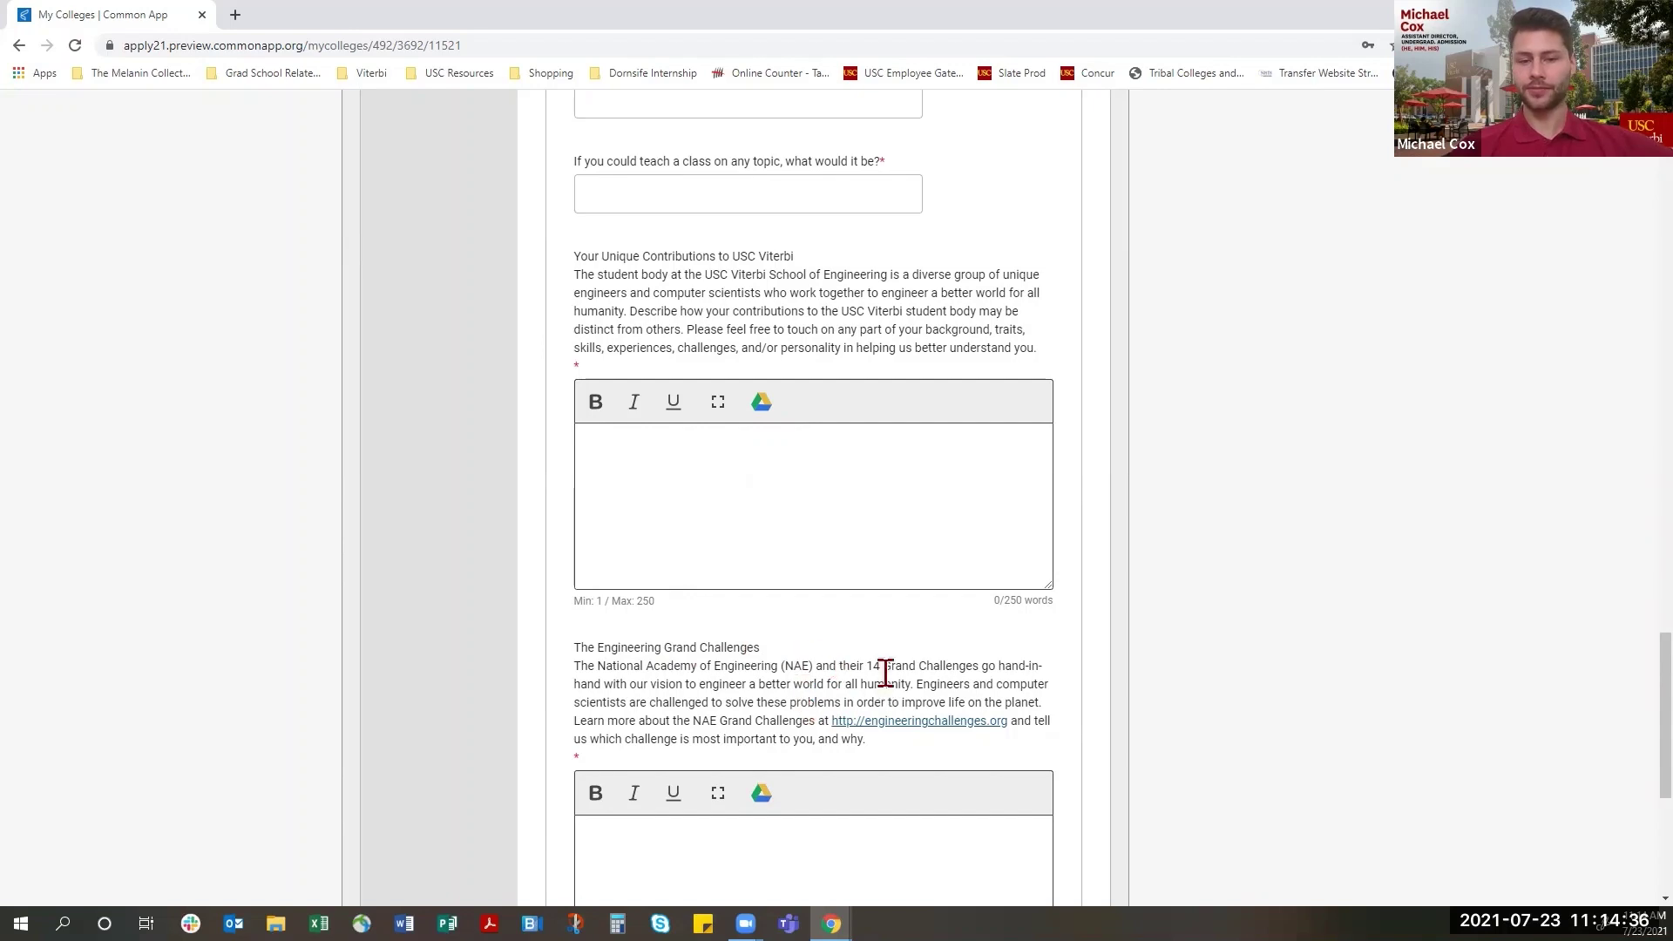
scroll(918, 486, "up", 2)
scroll(922, 499, "up", 5)
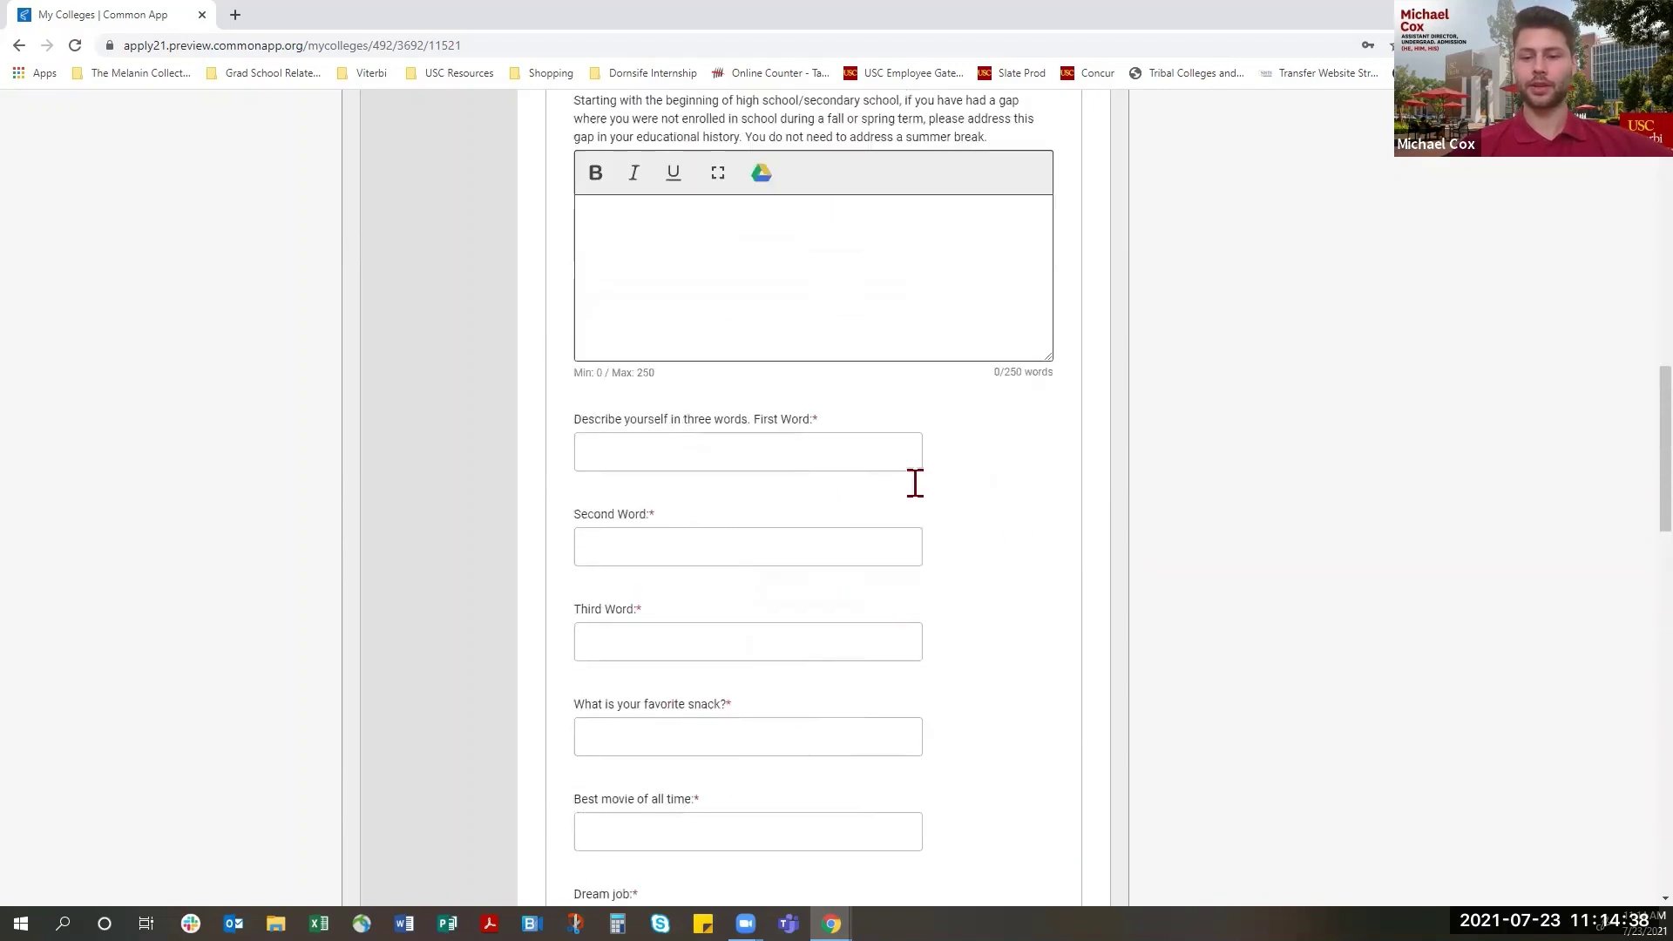
scroll(912, 482, "up", 6)
scroll(889, 477, "up", 4)
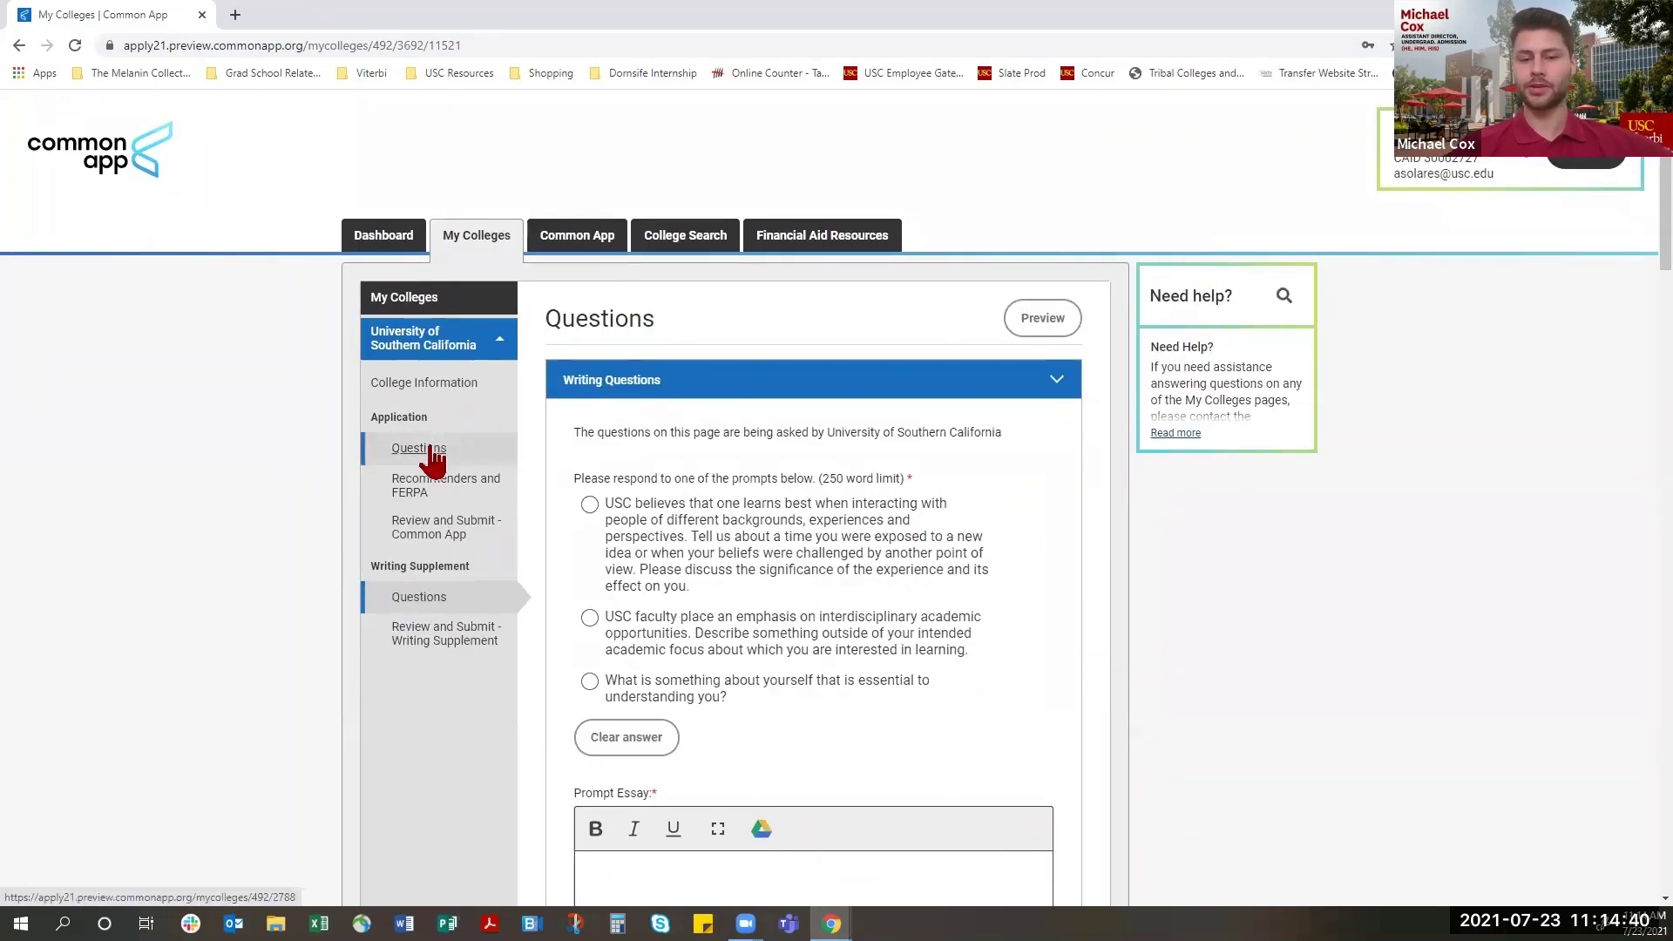
left_click(429, 451)
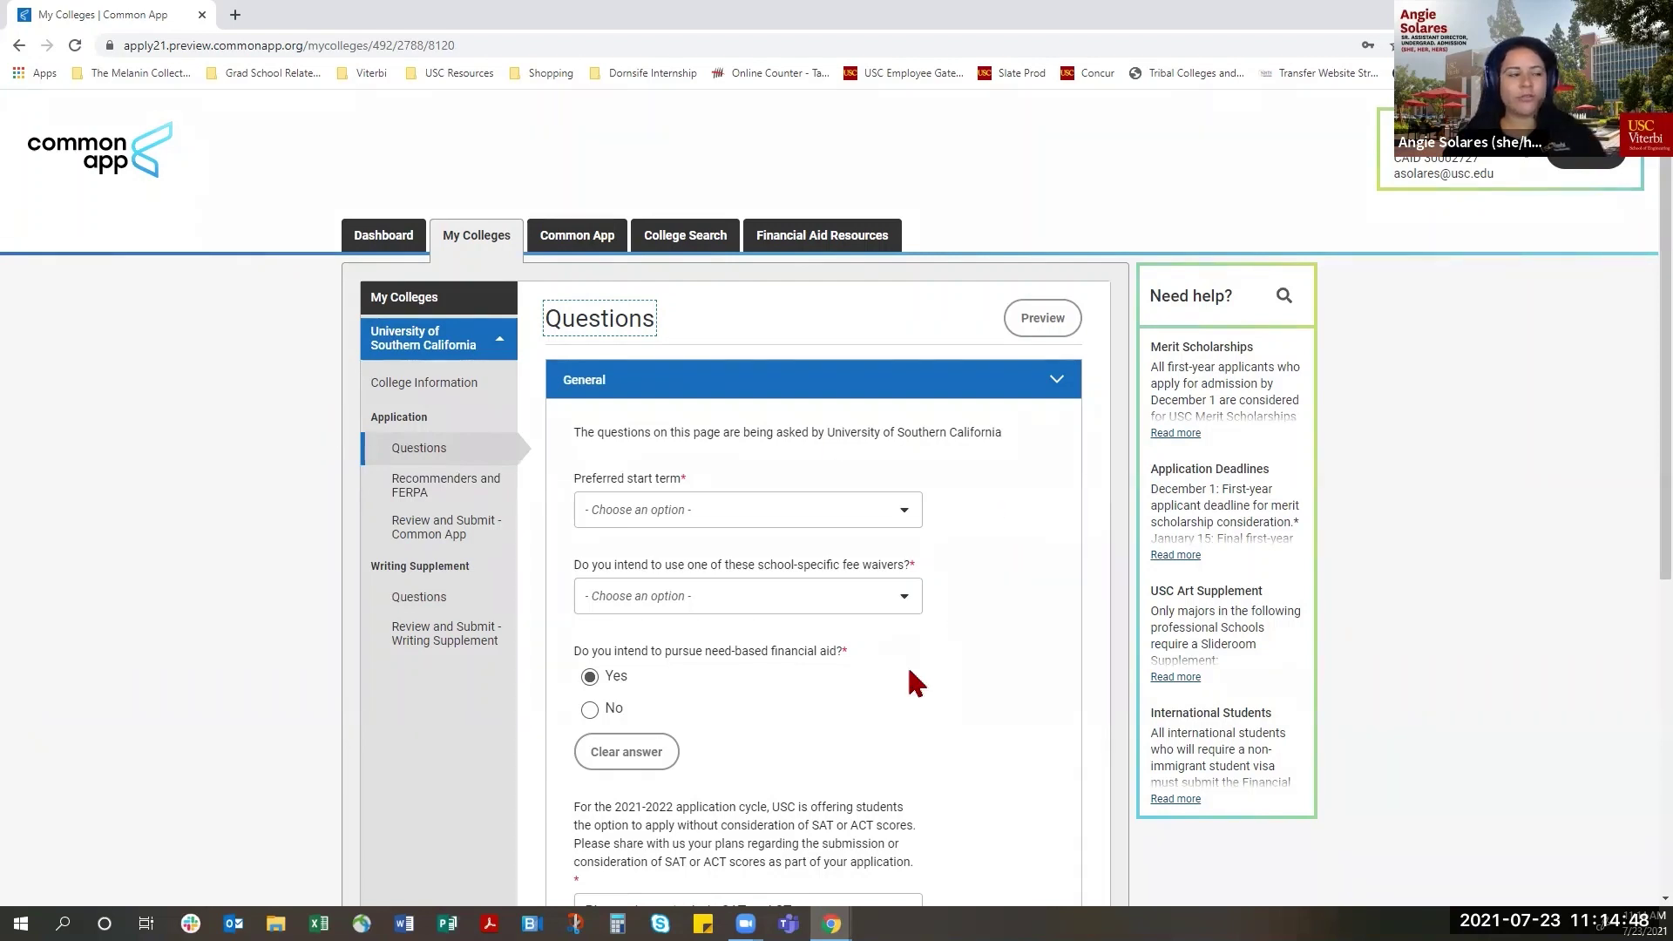
Expand USC's Academics questions and browse the first-choice major list.
left_click(1056, 382)
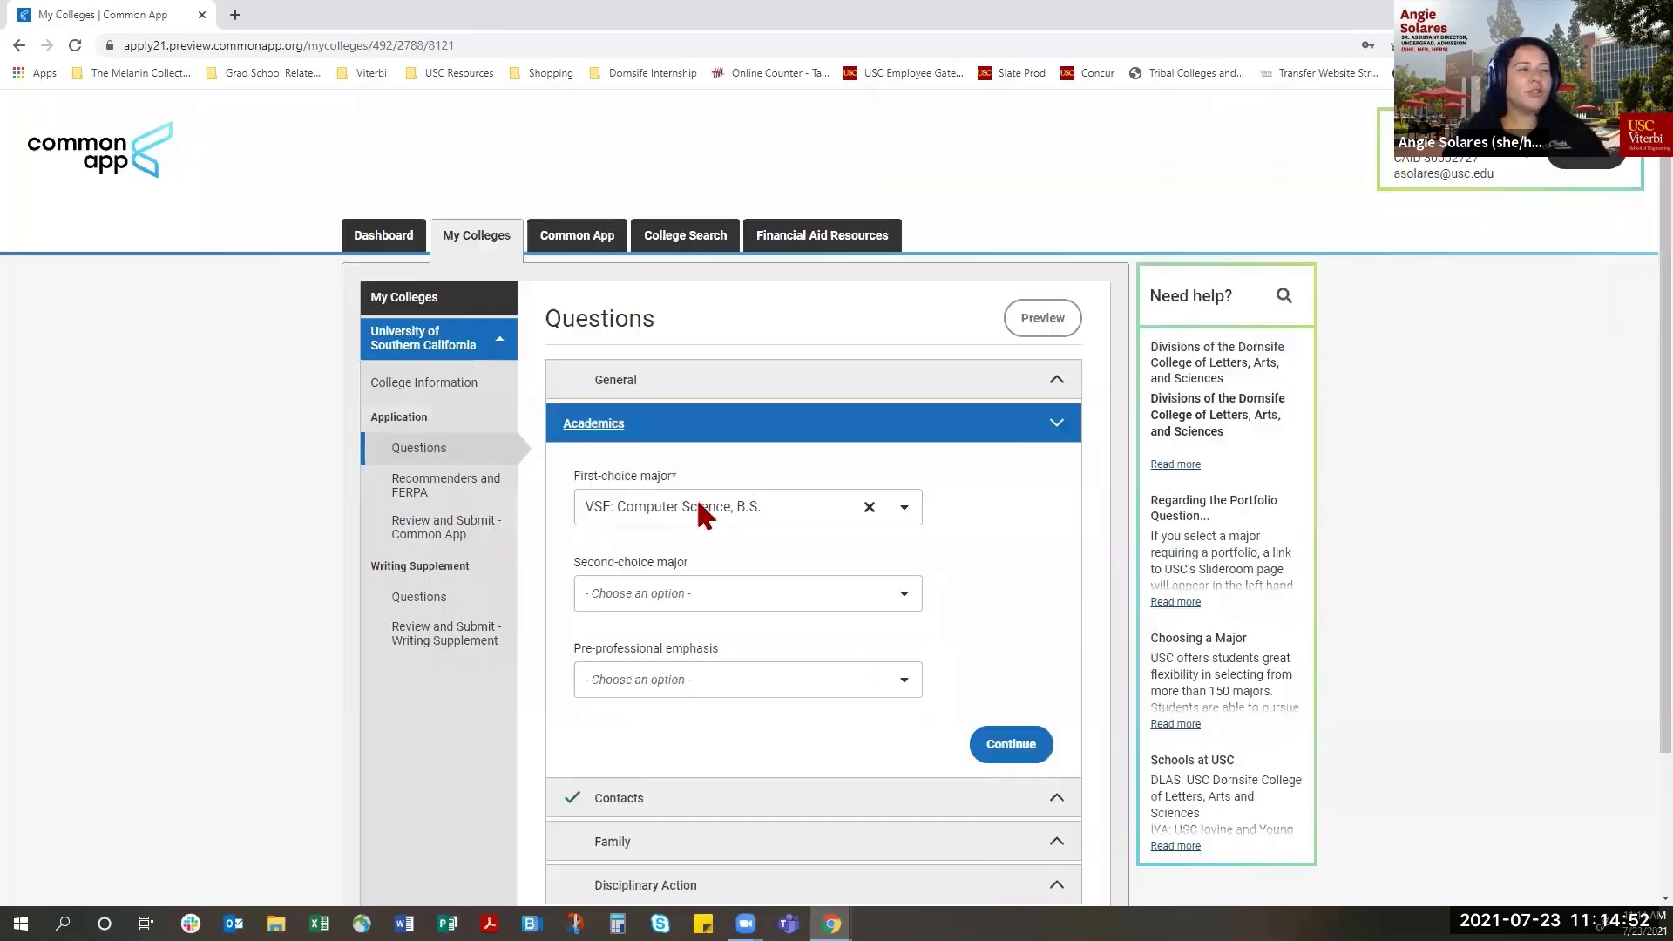
mouse_move(746, 507)
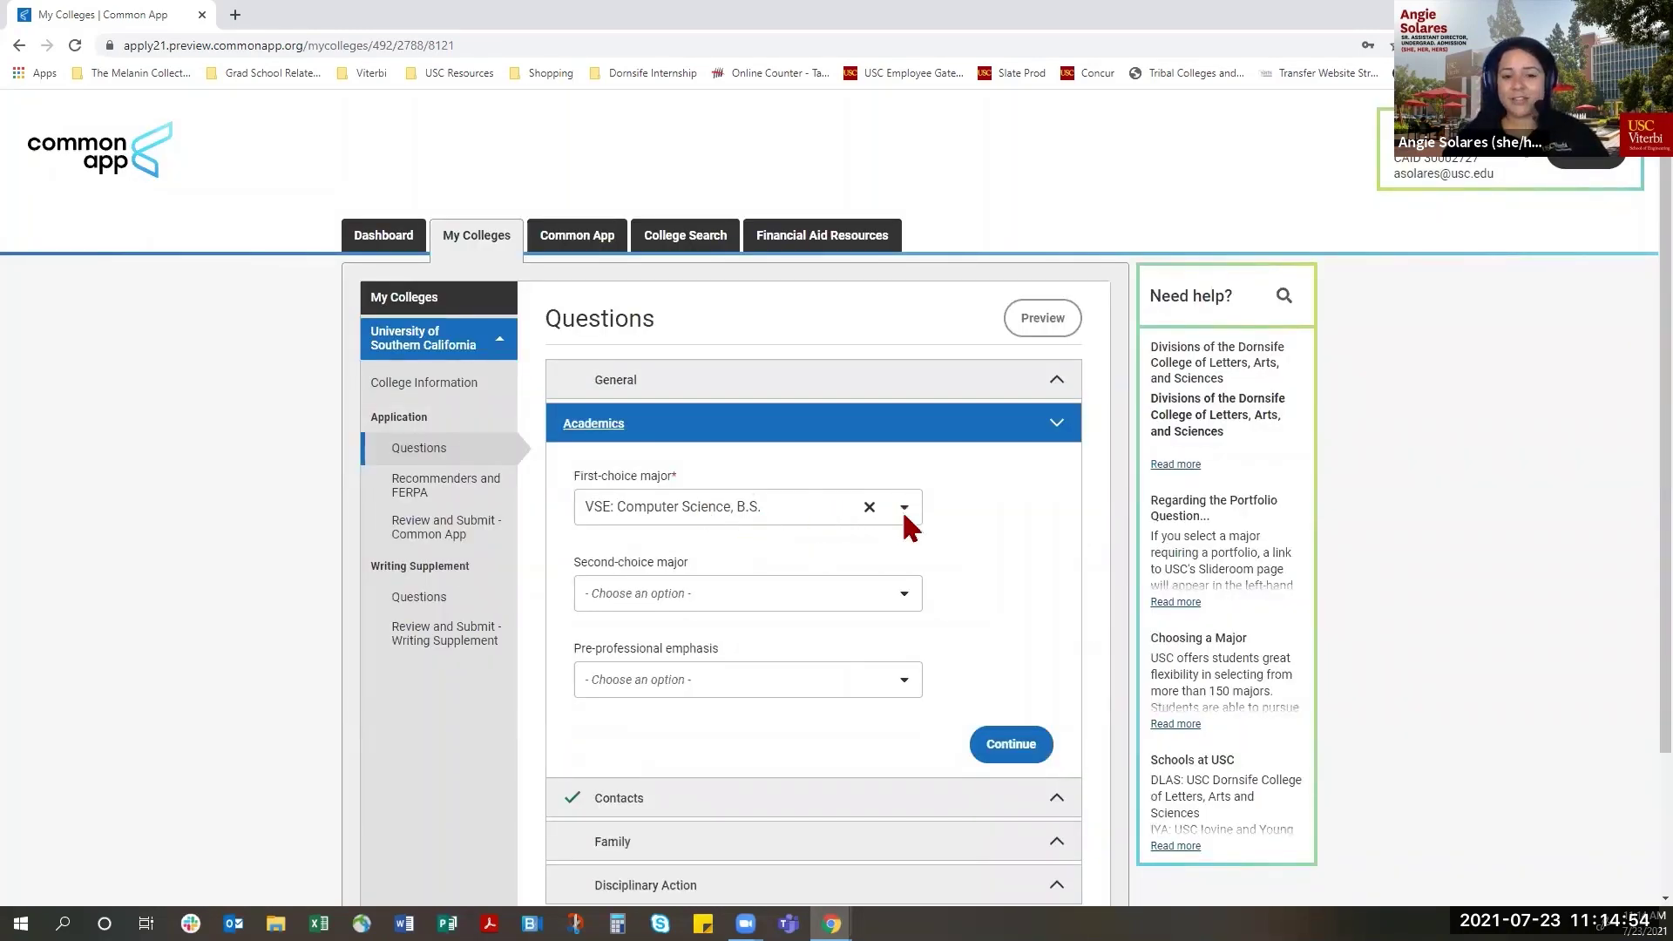
left_click(904, 507)
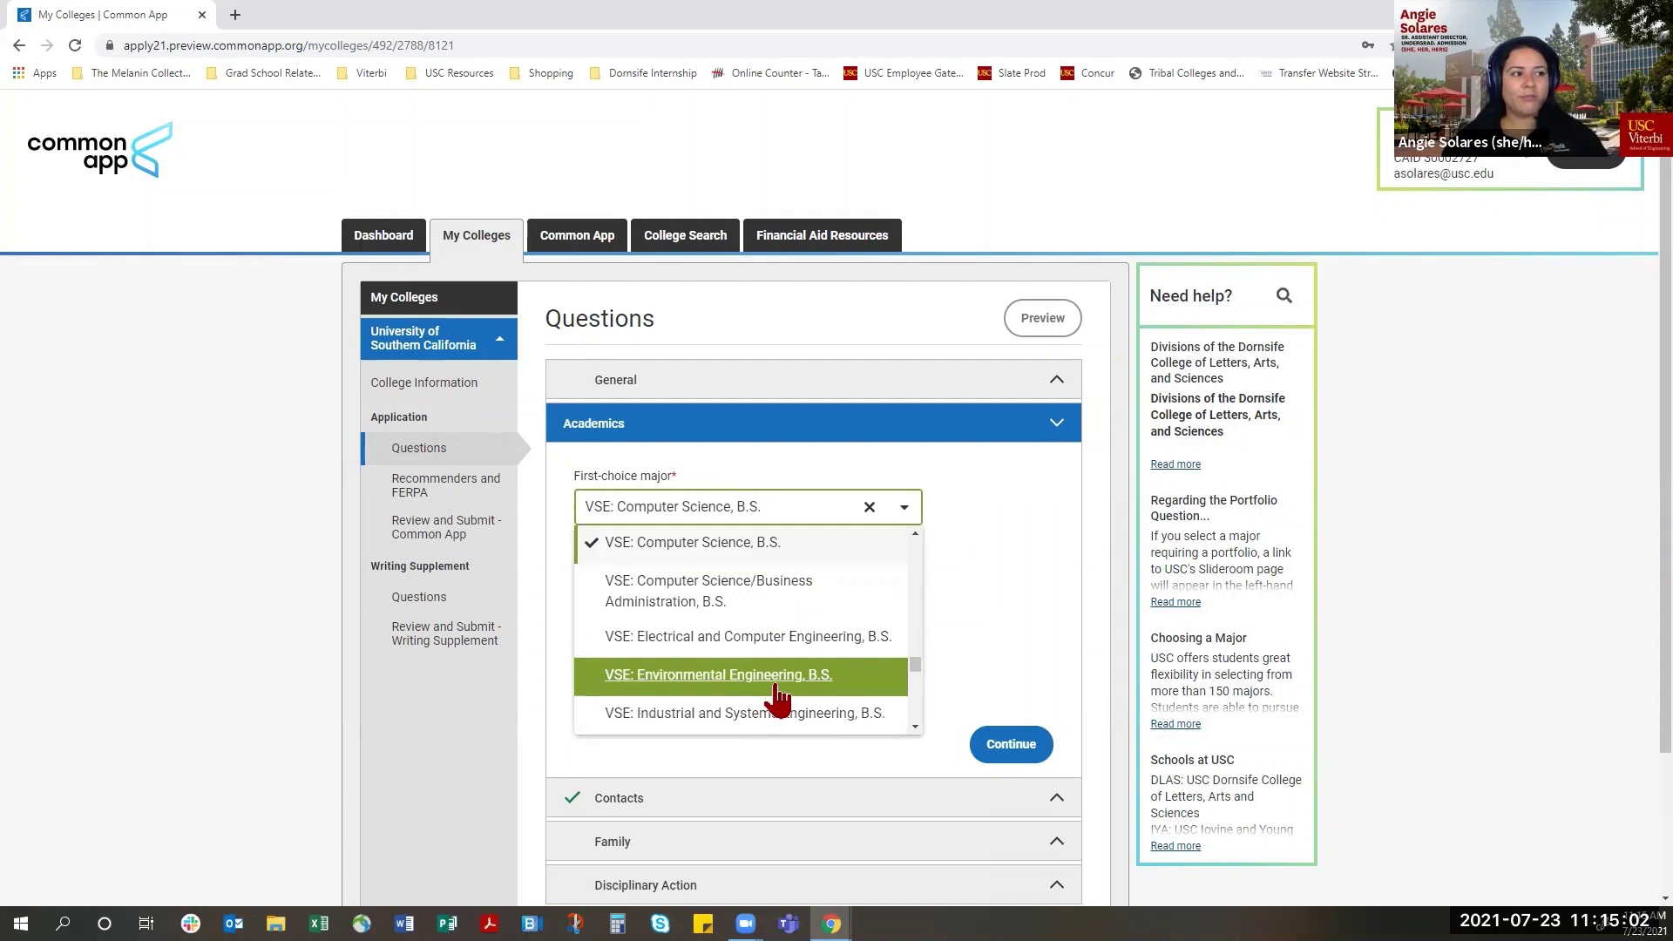
scroll(769, 654, "up", 2)
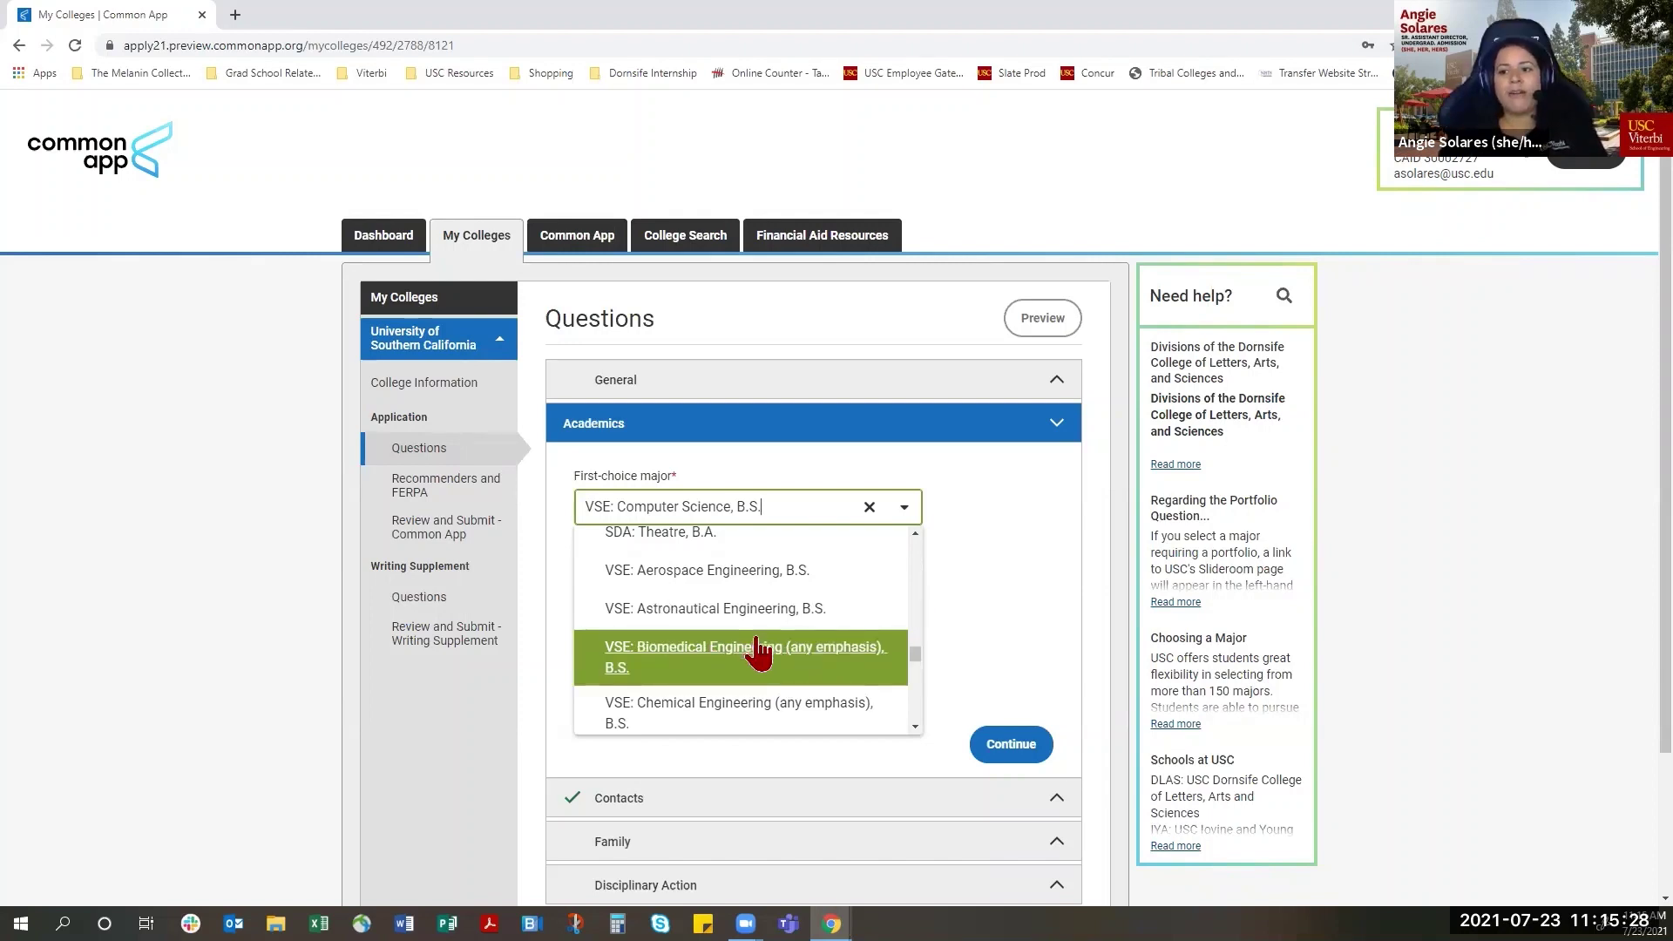
scroll(769, 661, "up", 2)
scroll(777, 658, "up", 2)
scroll(787, 657, "up", 2)
scroll(812, 659, "up", 2)
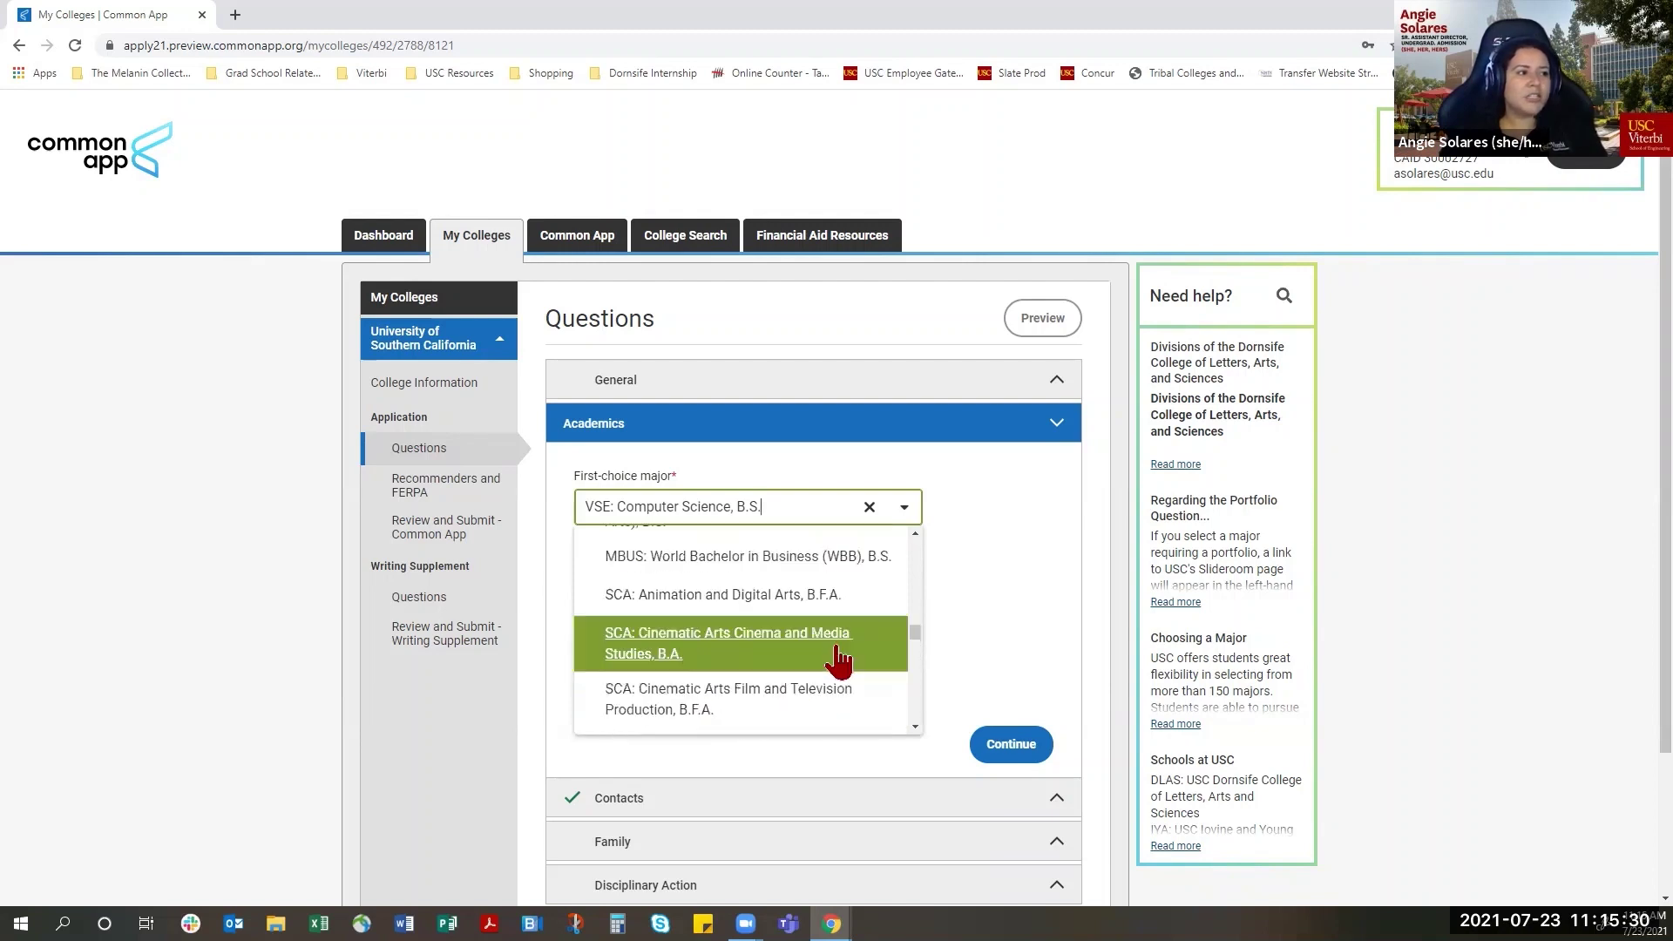
scroll(836, 640, "up", 2)
scroll(827, 624, "up", 2)
scroll(825, 643, "up", 2)
scroll(824, 643, "up", 1)
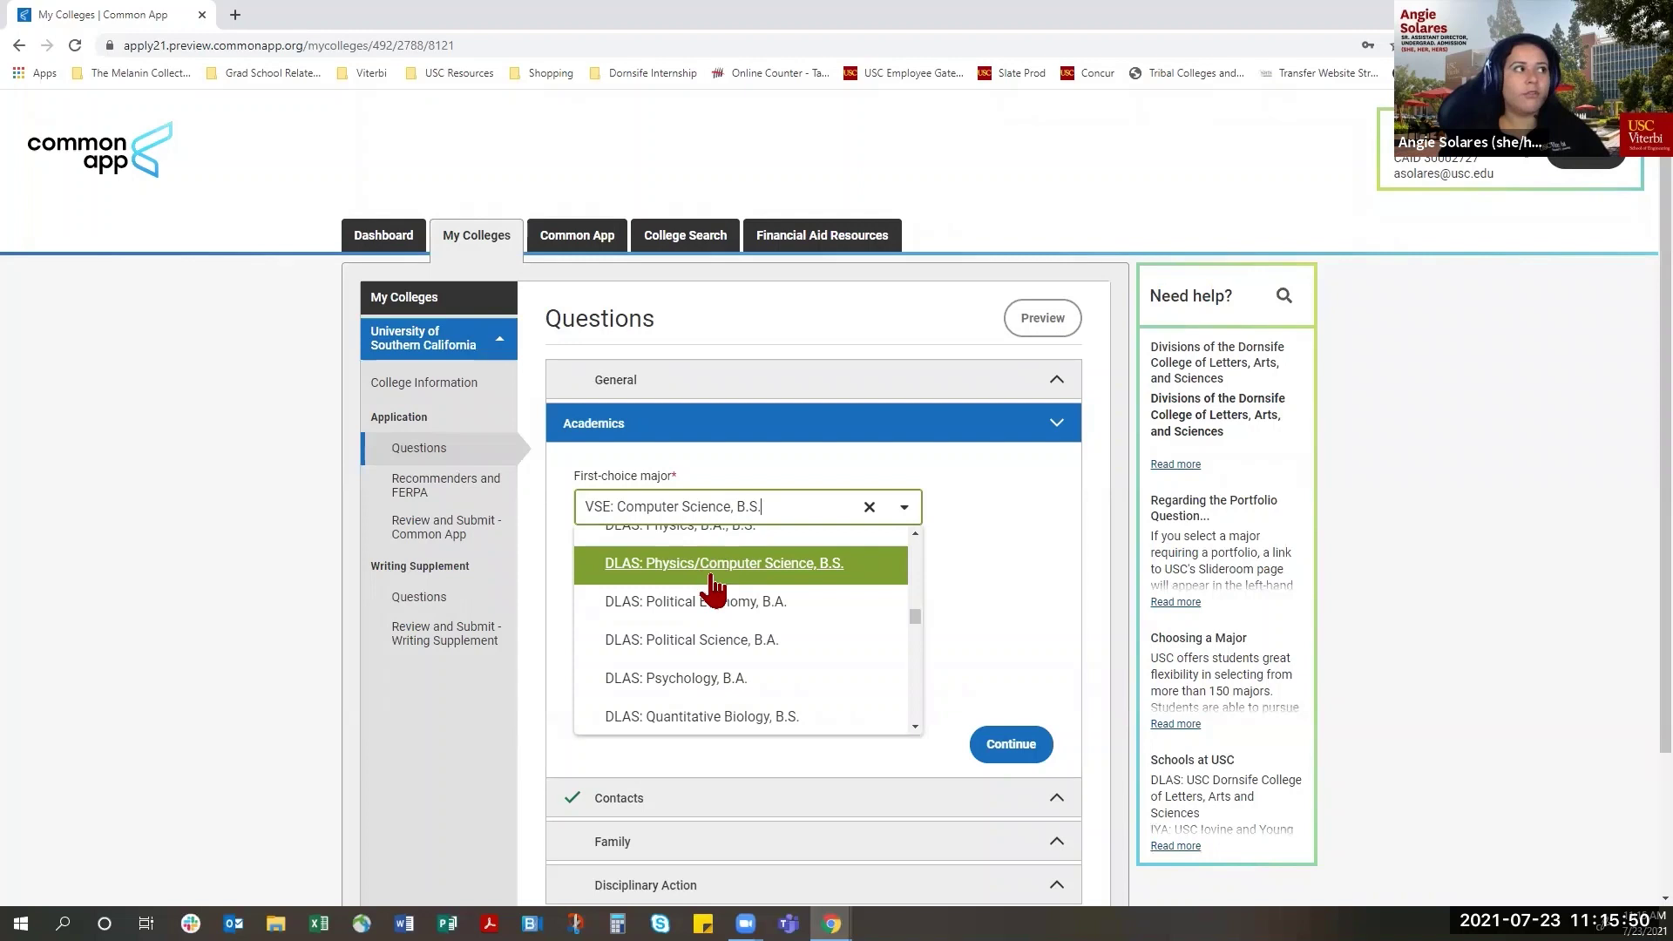
Close the major list, keeping VSE: Computer Science, B.S. selected.
left_click(993, 608)
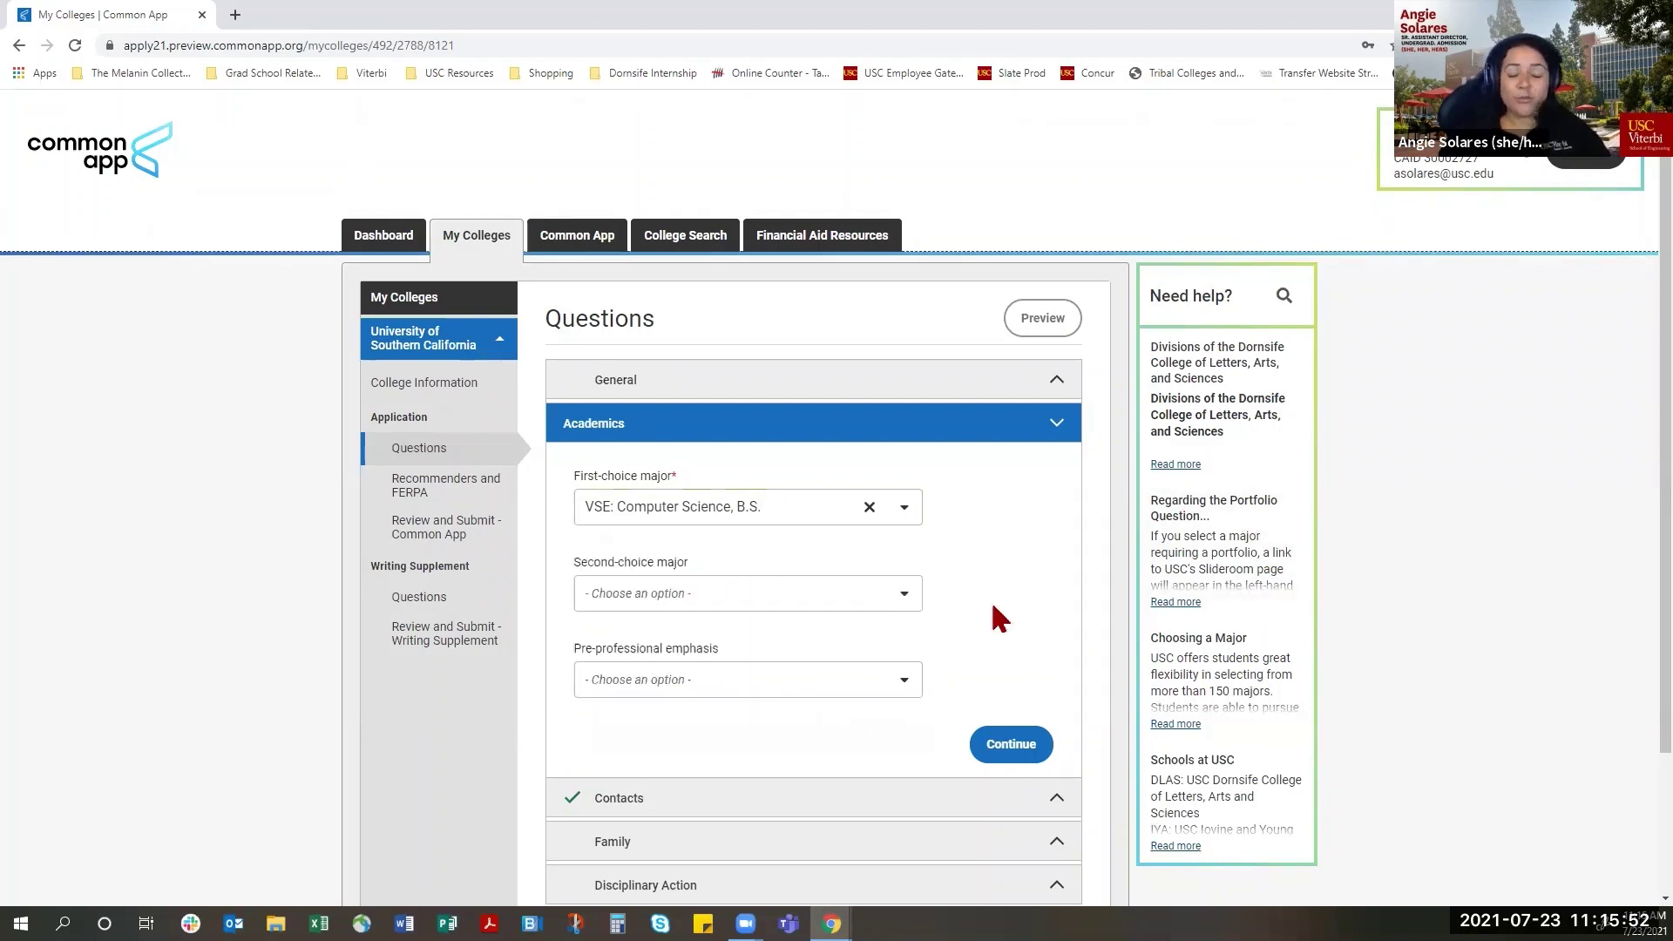